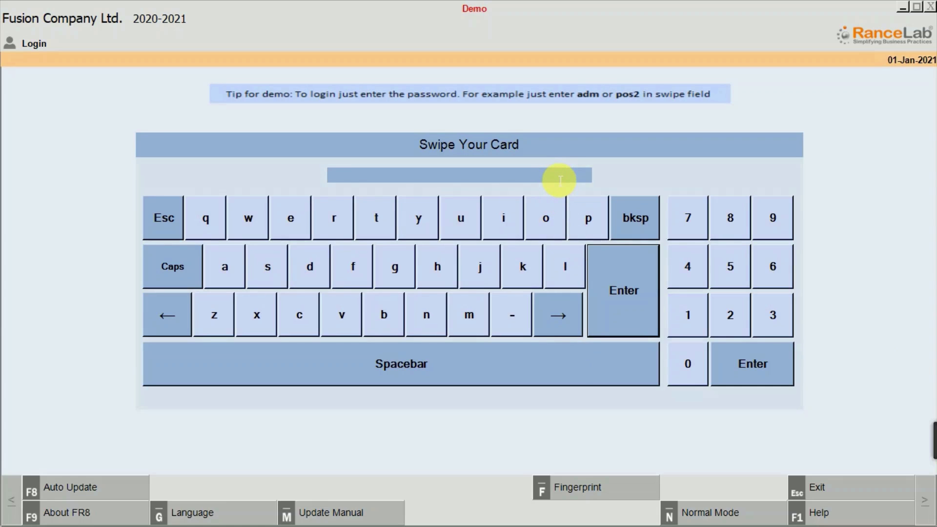
# Log in with the administrator password and choose the FusionERP Professional edition for the demo.
pyautogui.write('adm')
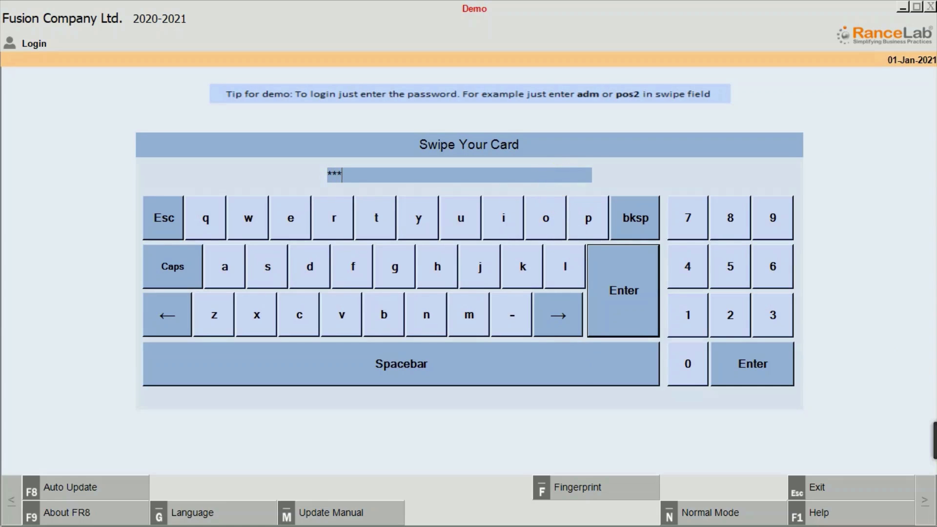
pyautogui.press('Return')
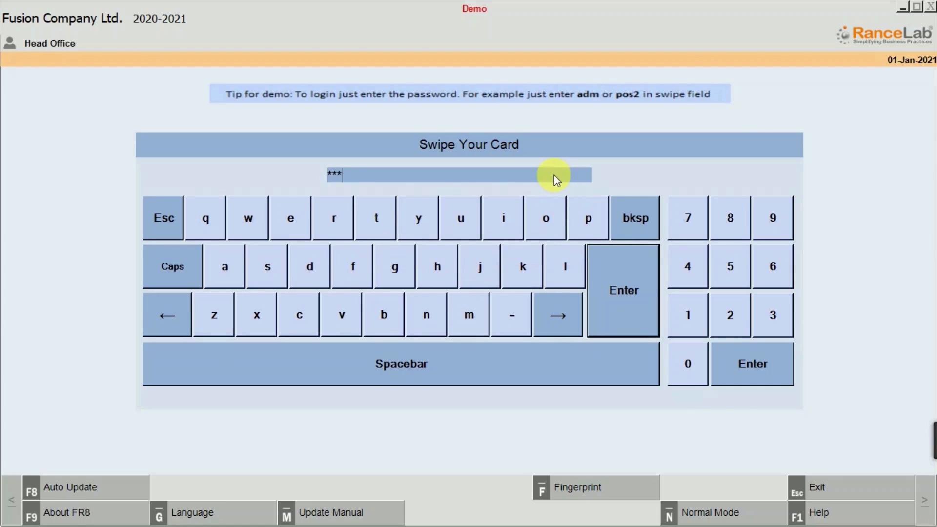
pyautogui.press('Down')
pyautogui.press('Down')
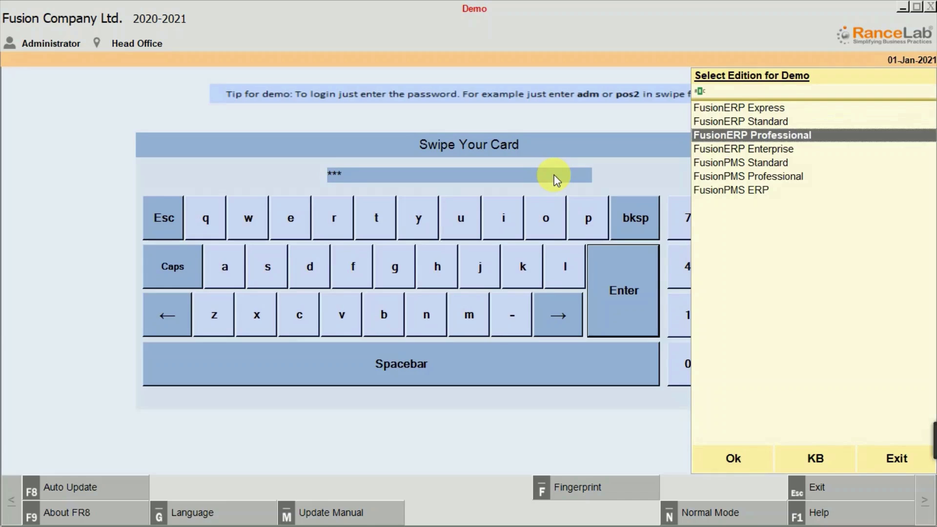
pyautogui.press('Return')
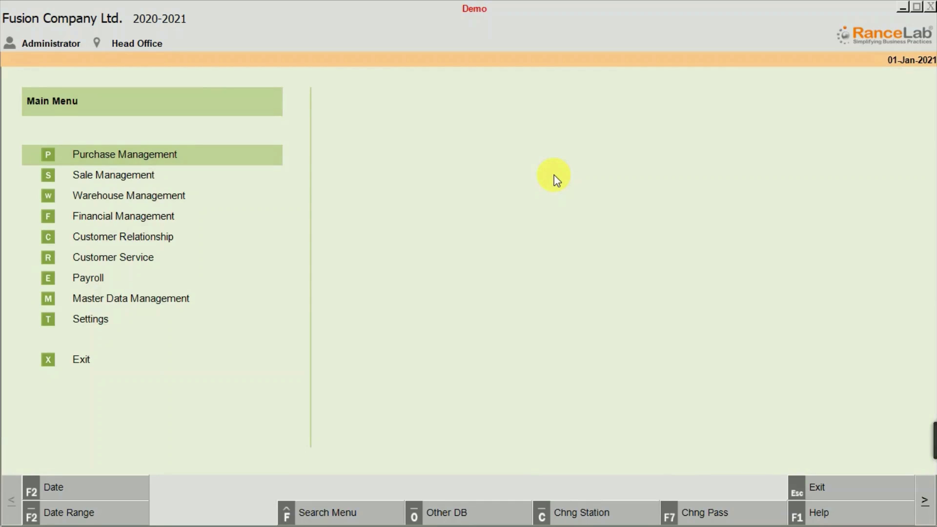
# Open the Product master form in the Inventory section of Master Data Management.
pyautogui.press('Down')
pyautogui.press('Down')
pyautogui.press('Down')
pyautogui.press('Down')
pyautogui.press('Down')
pyautogui.press('Down')
pyautogui.press('Down')
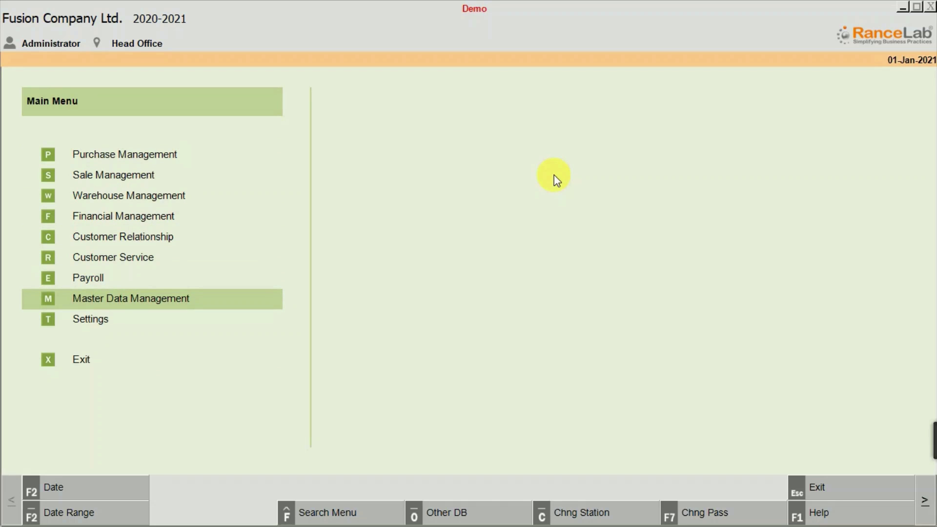
pyautogui.press('Return')
pyautogui.press('Down')
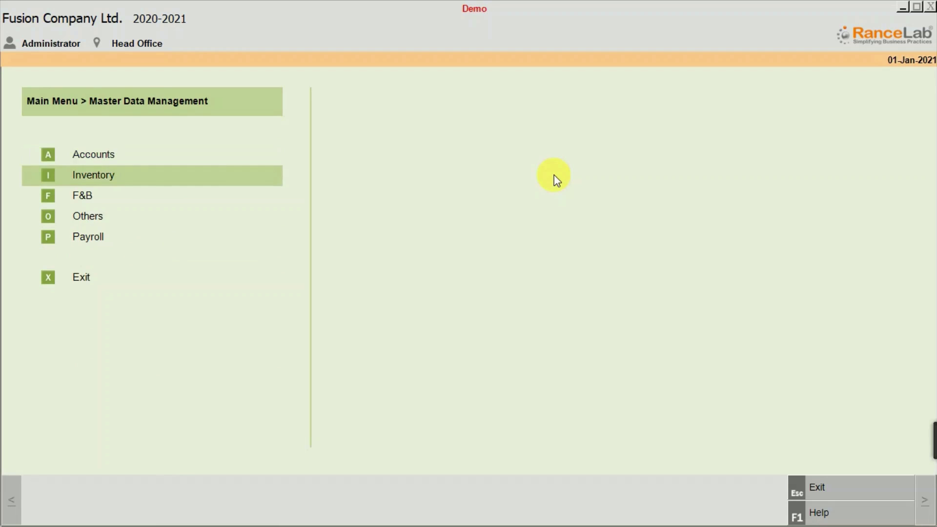
pyautogui.press('Return')
pyautogui.press('Return')
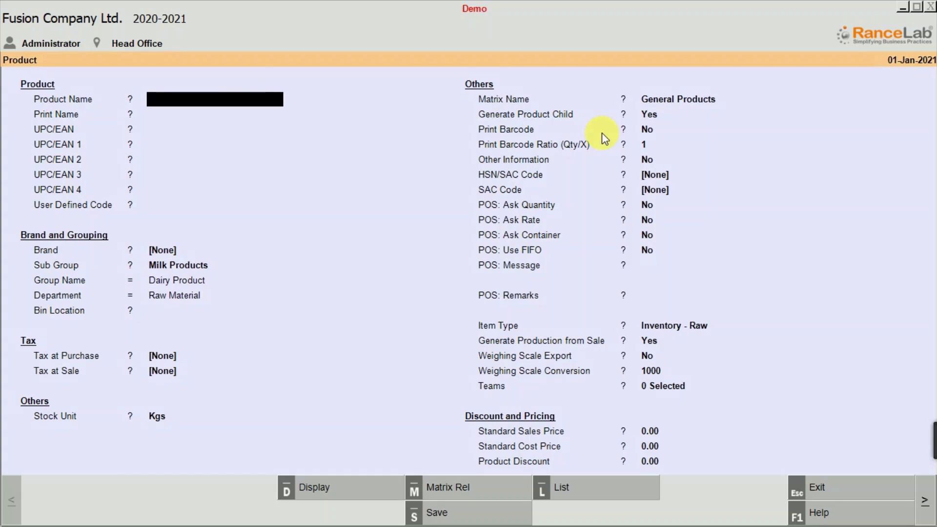
# Find the Khoya Barfi product with the filter "khoy", display its record for review and save it.
pyautogui.hotkey('alt', 'd')
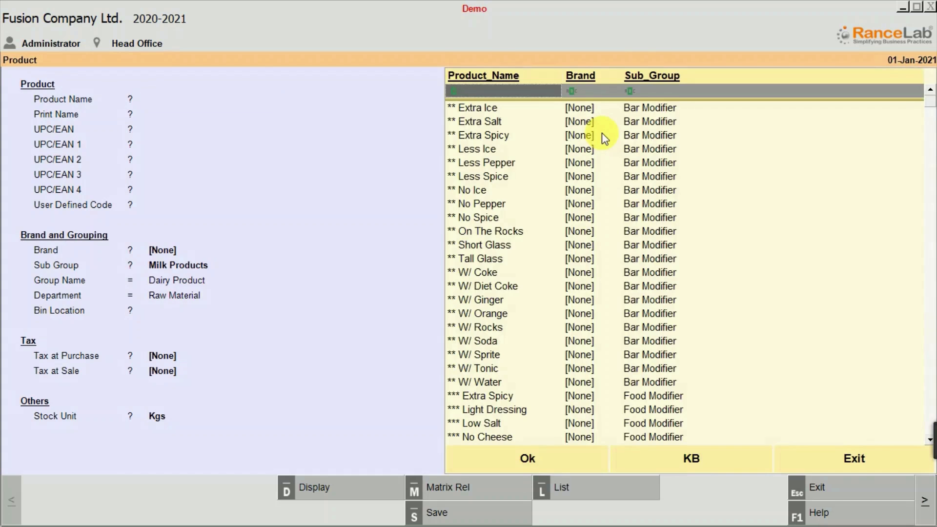
pyautogui.write('khoy')
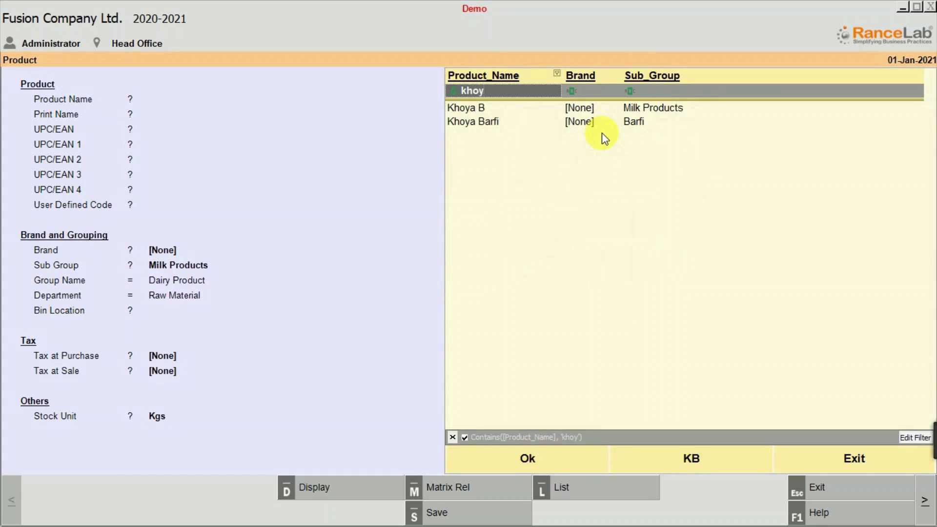
pyautogui.press('Down')
pyautogui.press('Down')
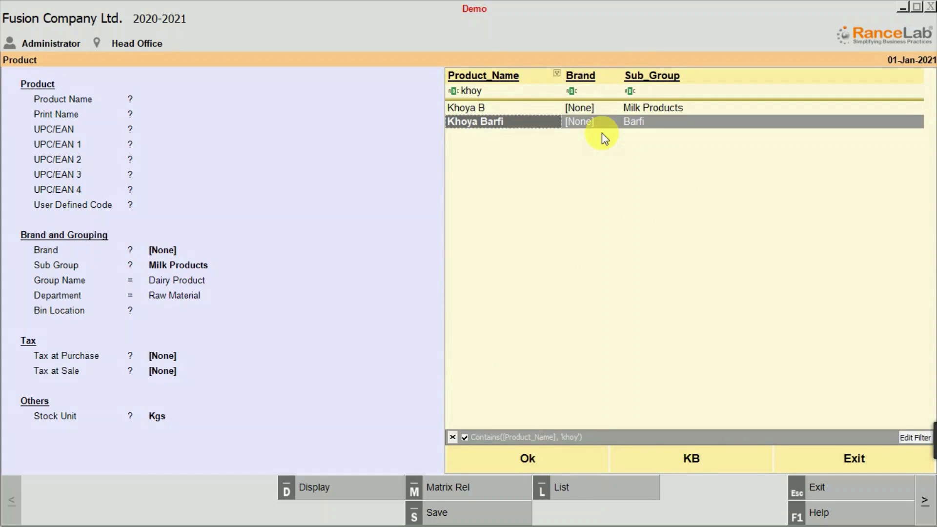
pyautogui.press('Return')
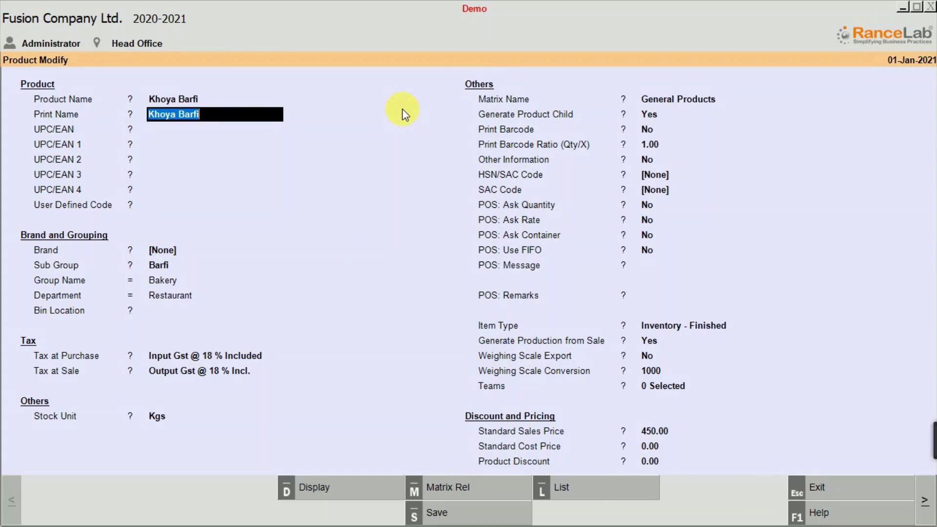
pyautogui.hotkey('ctrl', 's')
pyautogui.press('Return')
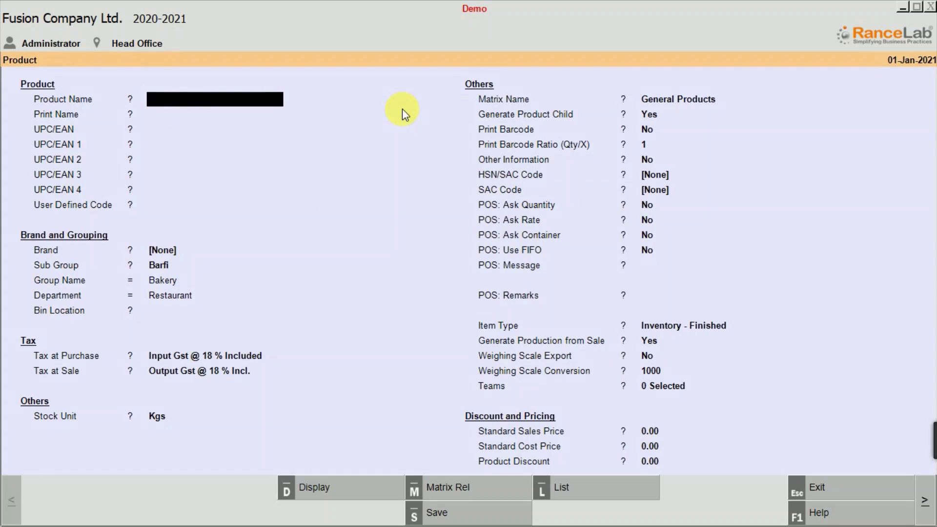
# Find the product Milk with the filter "milk", review its record and leave it without saving.
pyautogui.write('mi')
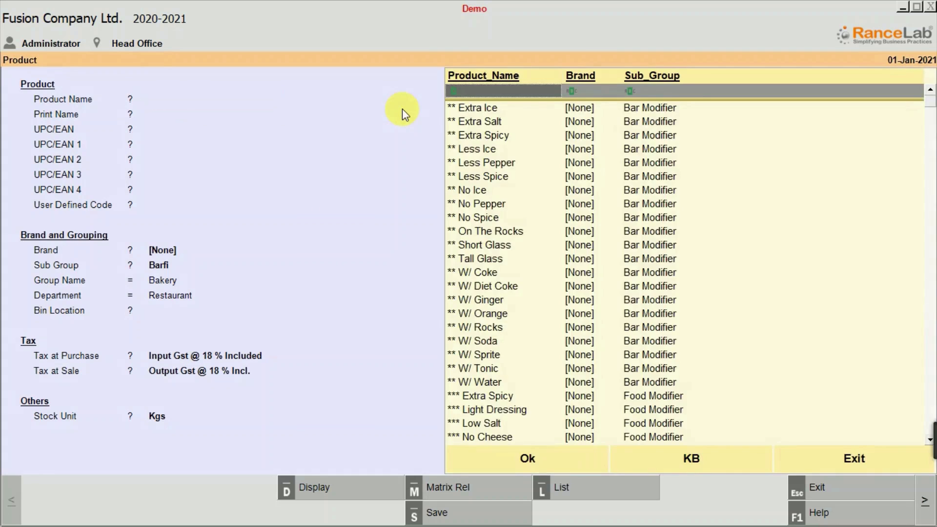
pyautogui.write('lk')
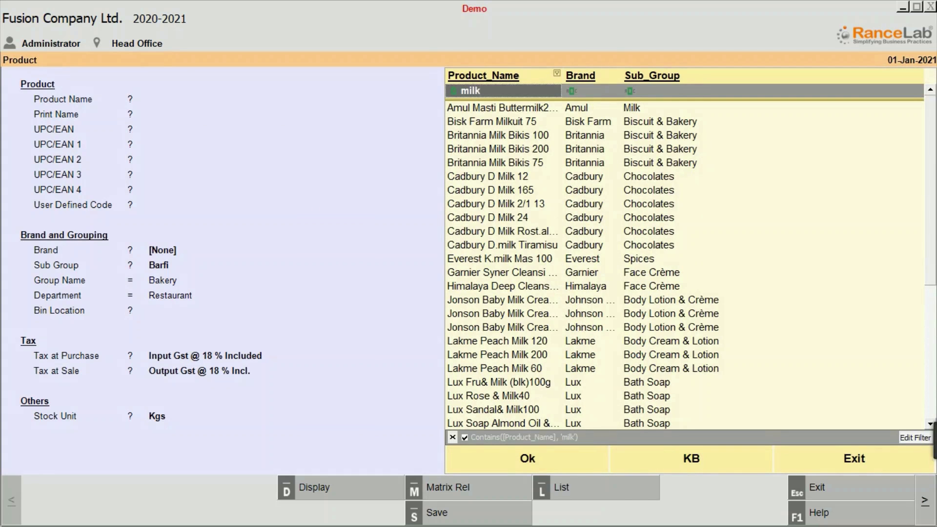
pyautogui.press('Down')
pyautogui.press('Down')
pyautogui.press('Down')
pyautogui.press('Down')
pyautogui.press('Down')
pyautogui.press('Down')
pyautogui.press('Down')
pyautogui.press('Down')
pyautogui.press('Down')
pyautogui.press('Down')
pyautogui.press('Down')
pyautogui.press('Down')
pyautogui.press('Down')
pyautogui.press('Down')
pyautogui.press('Down')
pyautogui.press('Down')
pyautogui.press('Down')
pyautogui.press('Down')
pyautogui.press('Down')
pyautogui.press('Down')
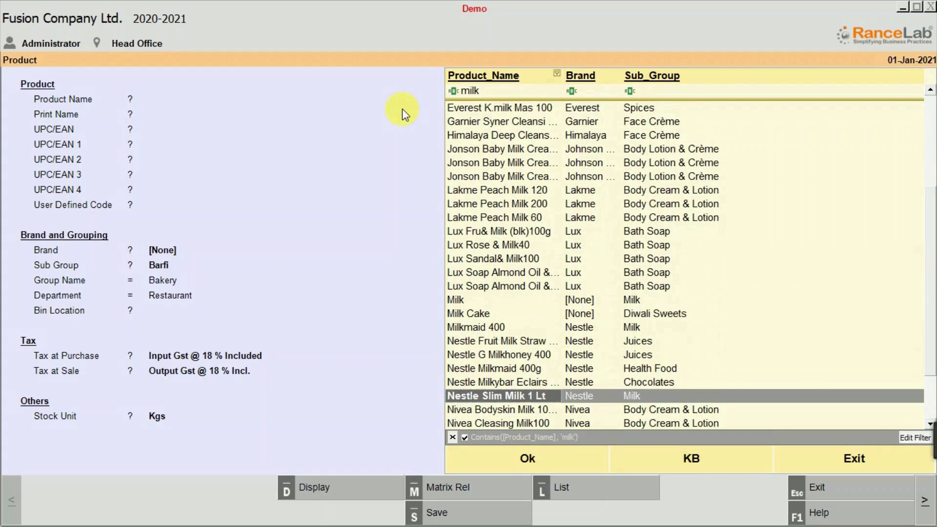
pyautogui.press('Up')
pyautogui.press('Up')
pyautogui.press('Up')
pyautogui.press('Up')
pyautogui.press('Up')
pyautogui.press('Up')
pyautogui.press('Up')
pyautogui.press('Return')
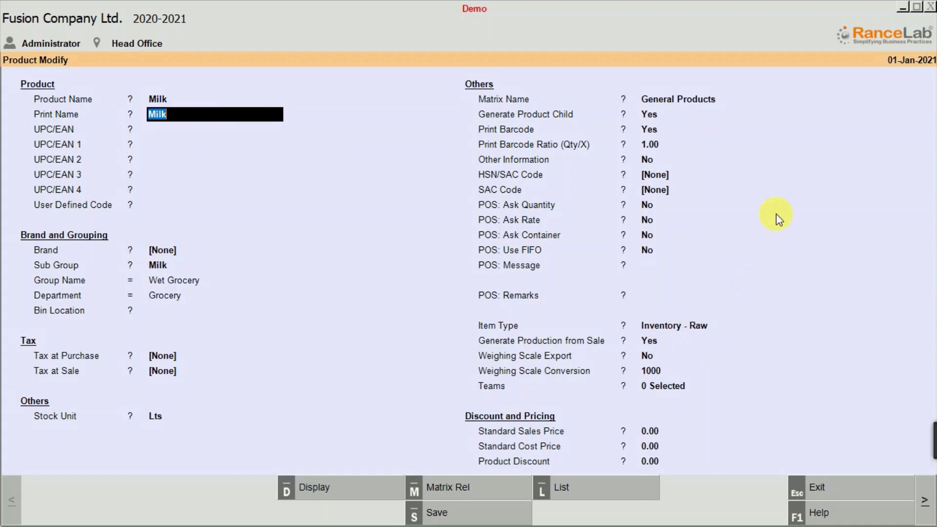
pyautogui.press('BackSpace')
pyautogui.press('Escape')
pyautogui.press('Return')
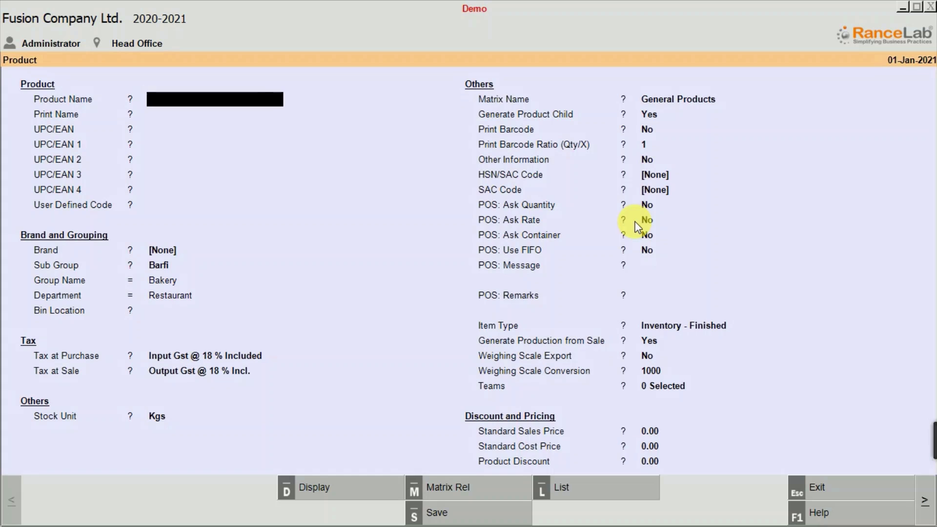
# Leave the Product form and open Product Recipe (BOM) in the F&B section of Master Data Management.
pyautogui.press('Escape')
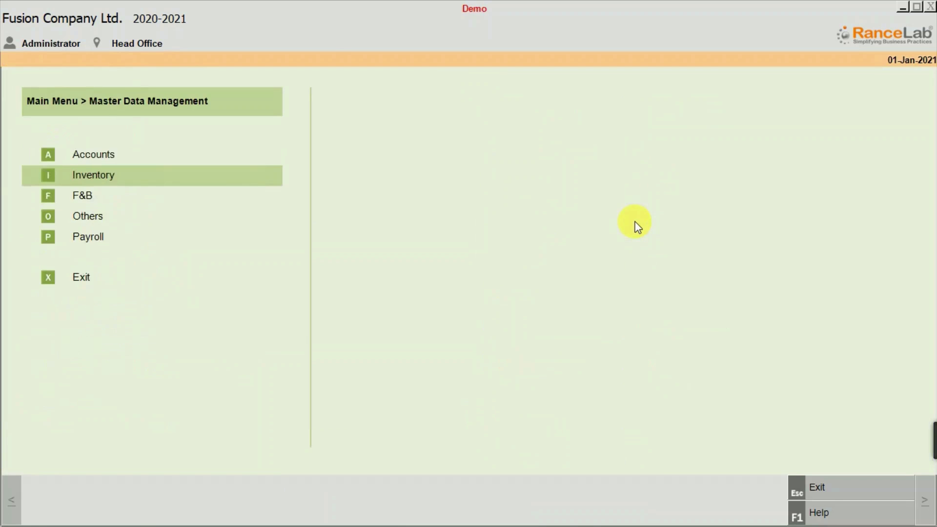
pyautogui.press('Escape')
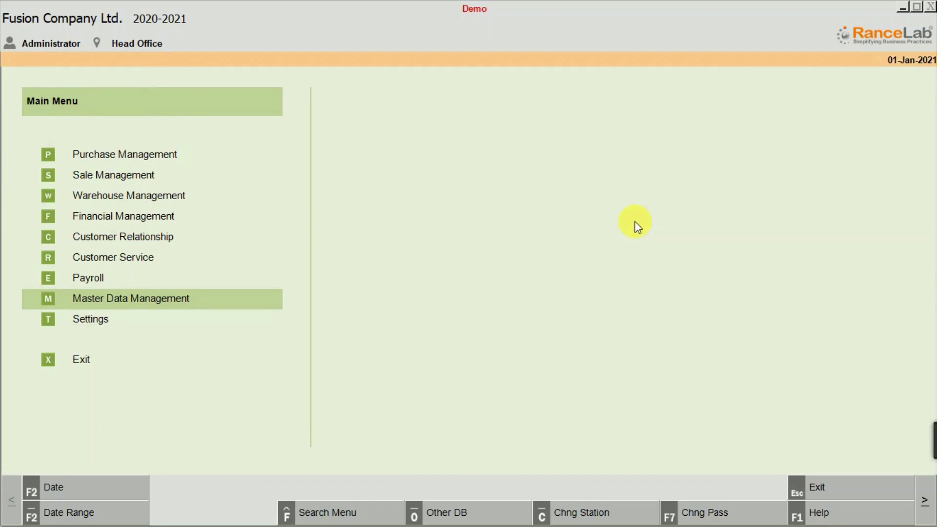
pyautogui.press('Return')
pyautogui.press('Down')
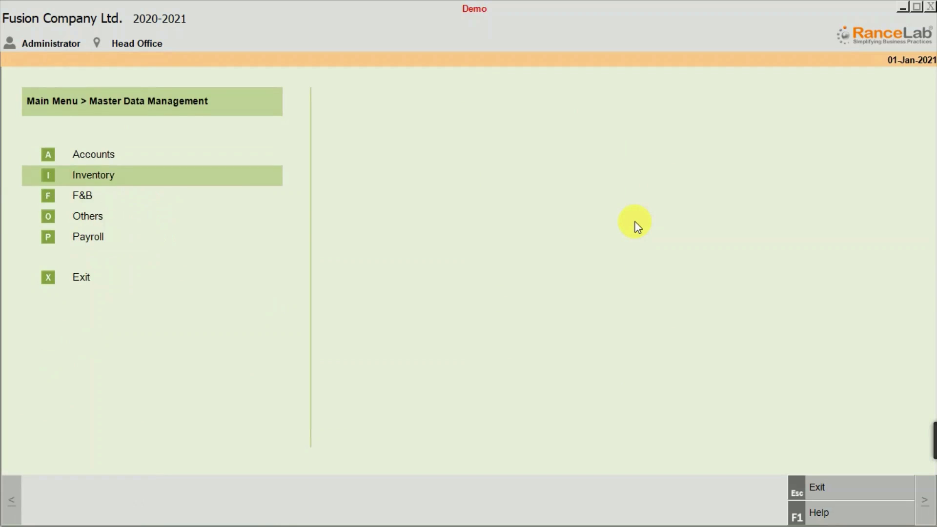
pyautogui.press('Down')
pyautogui.press('Return')
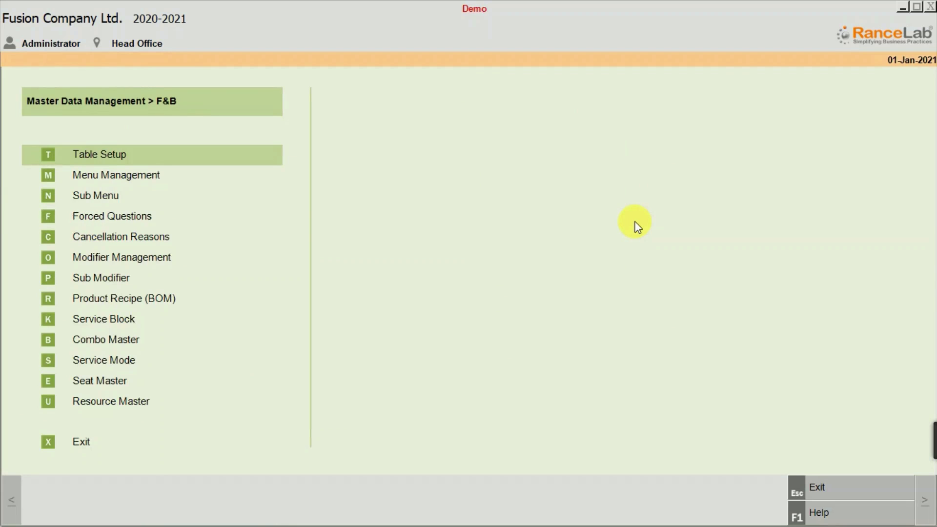
pyautogui.press('Down')
pyautogui.press('Down')
pyautogui.press('Down')
pyautogui.press('Down')
pyautogui.press('Down')
pyautogui.press('Down')
pyautogui.press('Down')
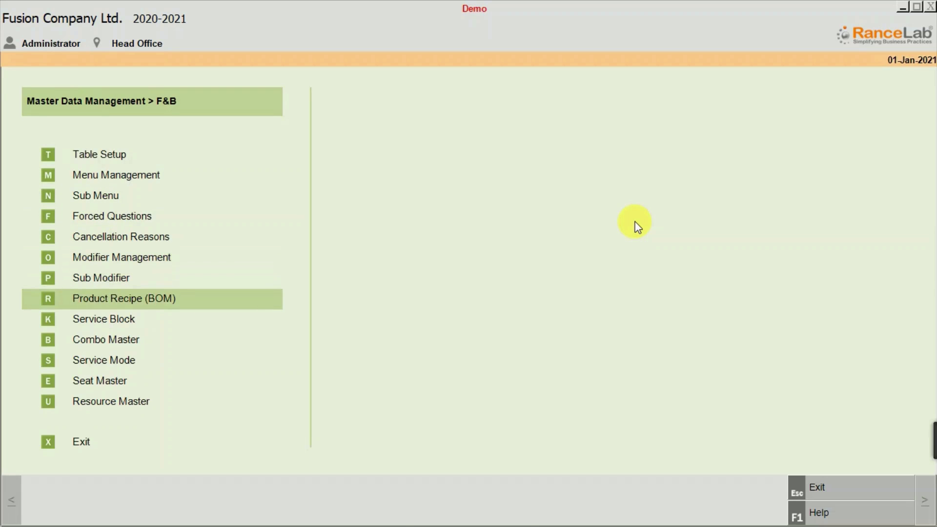
pyautogui.press('Return')
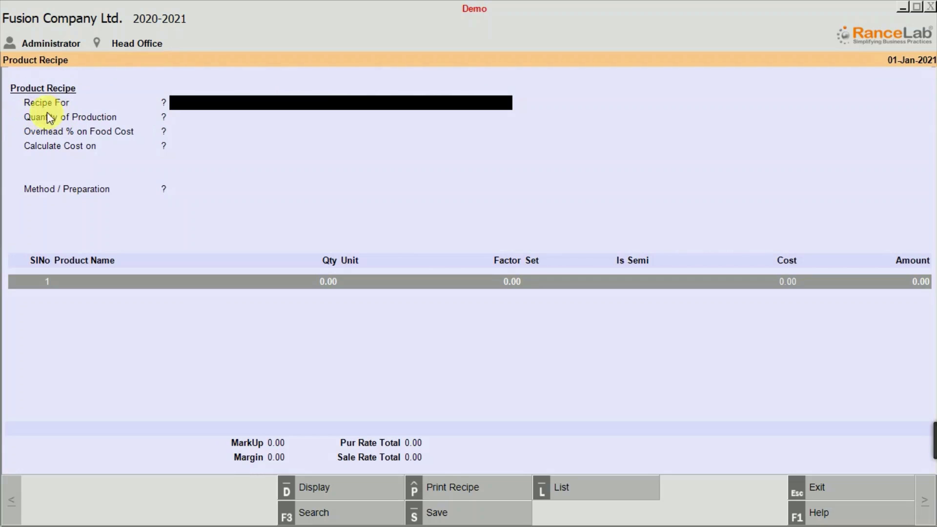
# Select Khoya Barfi as the product the recipe is for, filtering the product list by "khoya".
pyautogui.click(200, 99)
pyautogui.write('khoya')
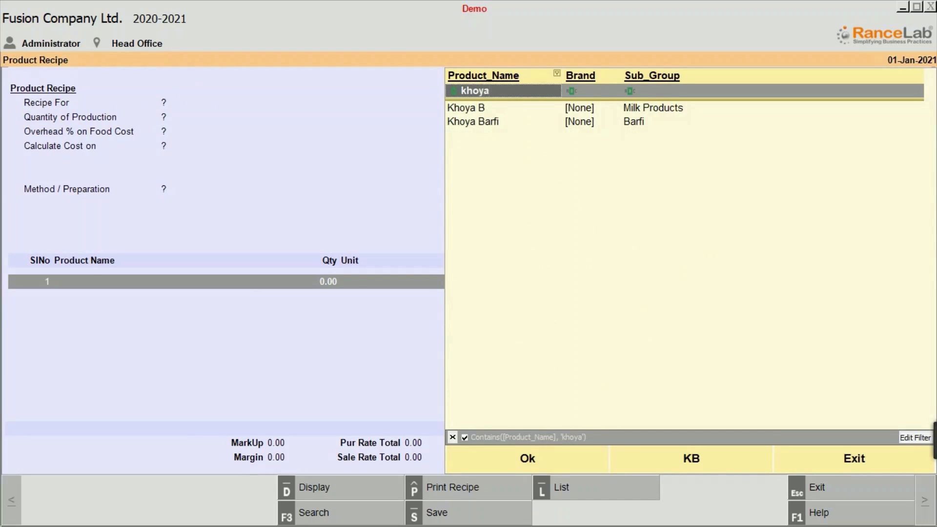
pyautogui.press('Down')
pyautogui.press('Down')
pyautogui.press('Return')
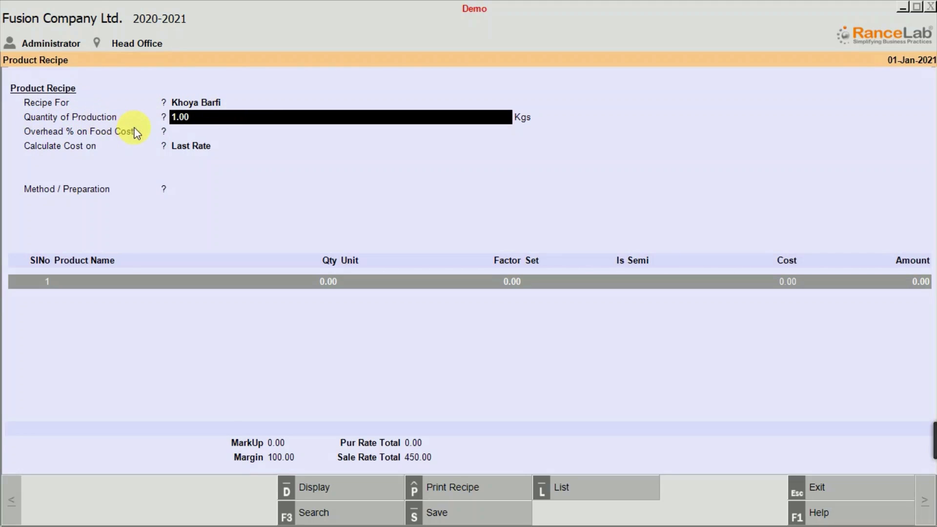
# Set the recipe's quantity of production to 20 Kgs and choose Last Rate as the basis for calculating cost.
pyautogui.click(180, 117)
pyautogui.write('20')
pyautogui.press('Return')
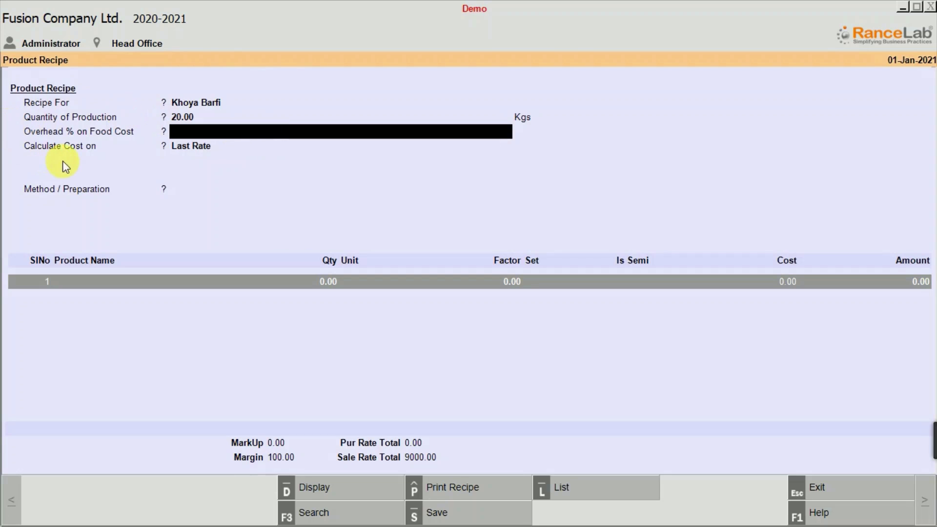
pyautogui.click(201, 146)
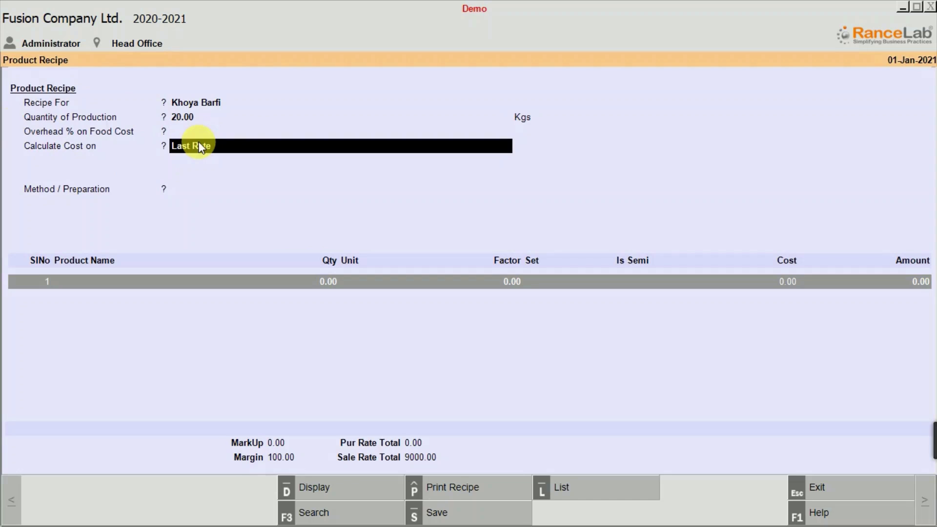
pyautogui.click(199, 143)
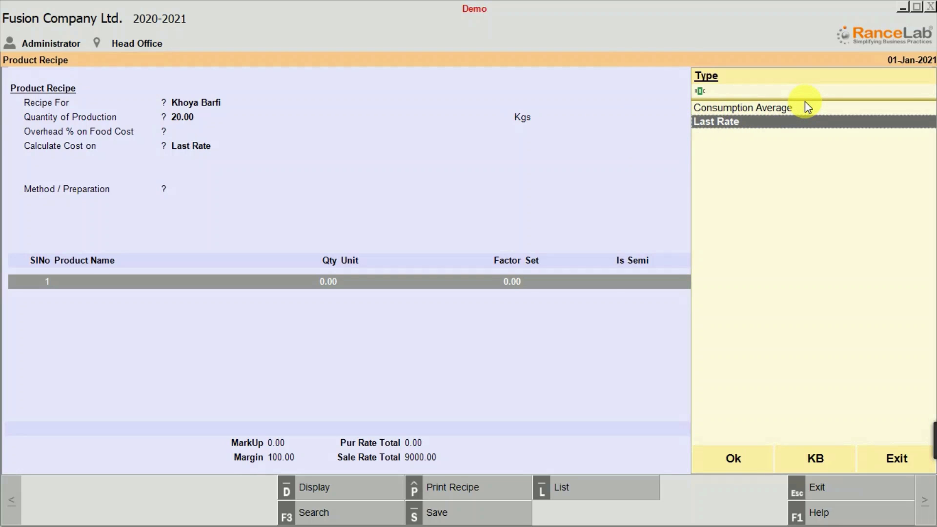
pyautogui.click(724, 453)
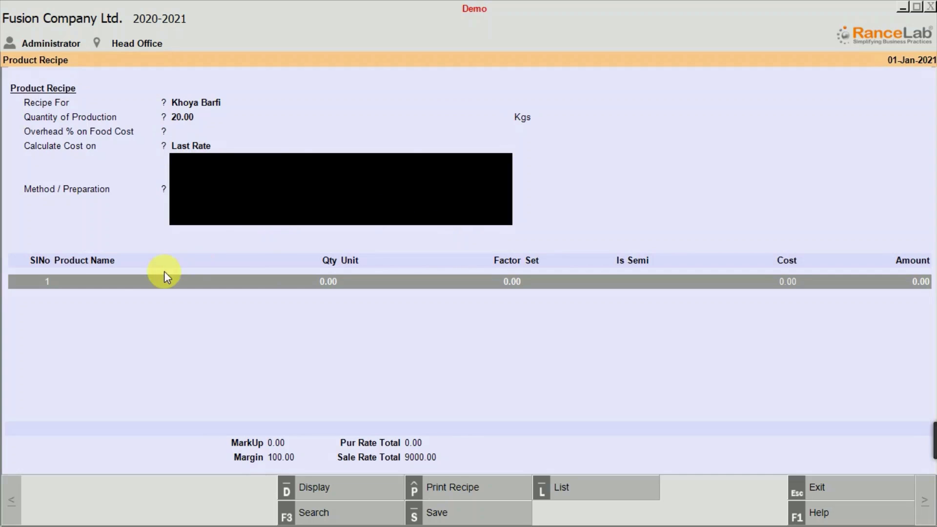
# Add Sugar B as the recipe's first ingredient with a quantity of 1 Kgs.
pyautogui.click(111, 283)
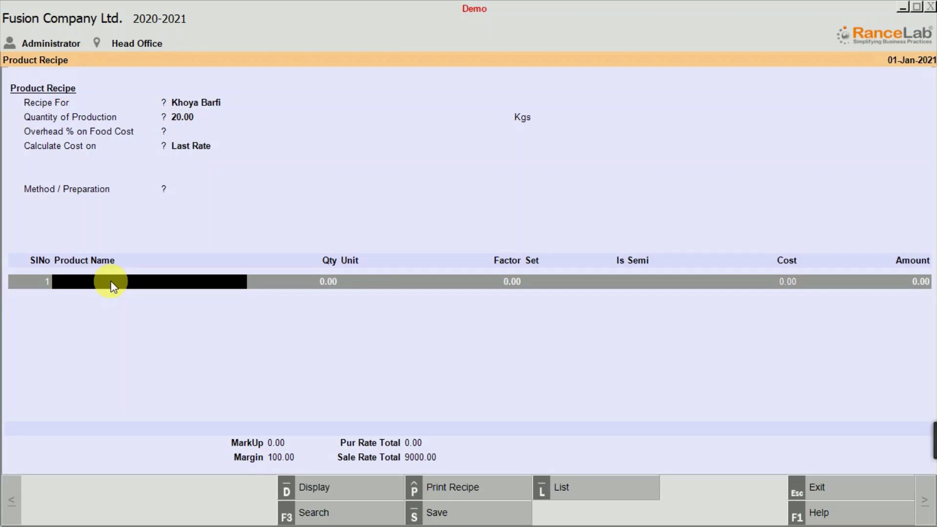
pyautogui.click(111, 282)
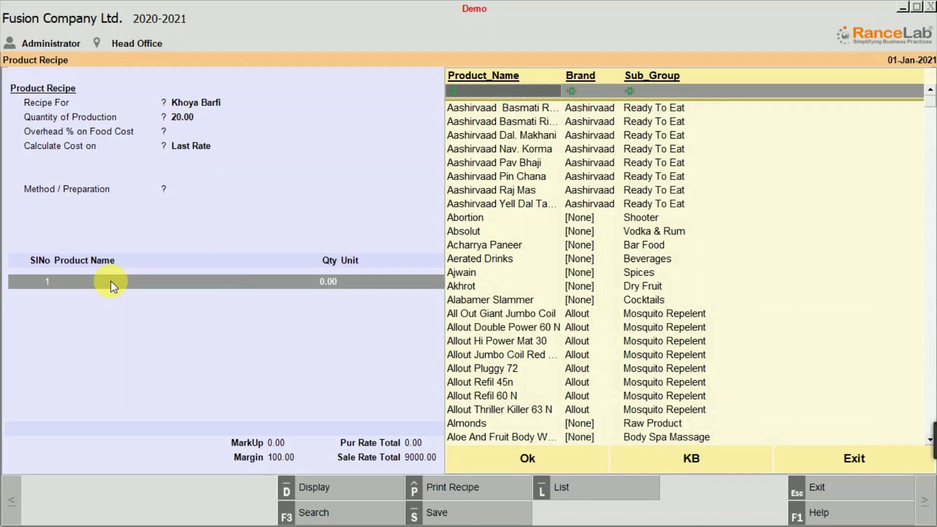
pyautogui.write('suga')
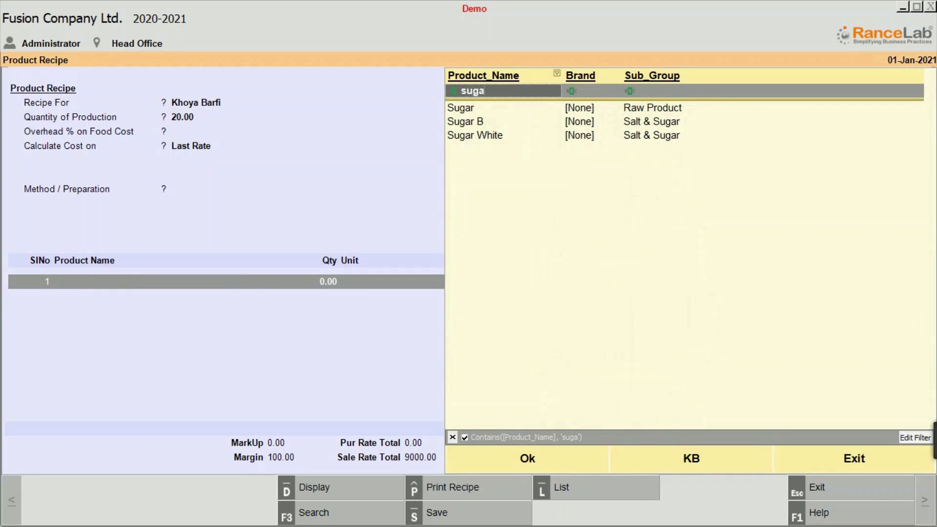
pyautogui.press('Down')
pyautogui.press('Down')
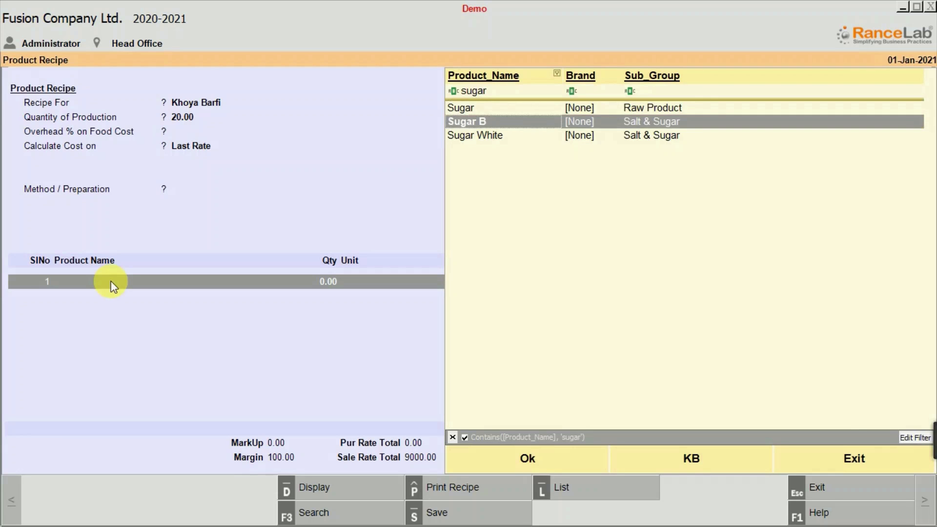
pyautogui.press('Return')
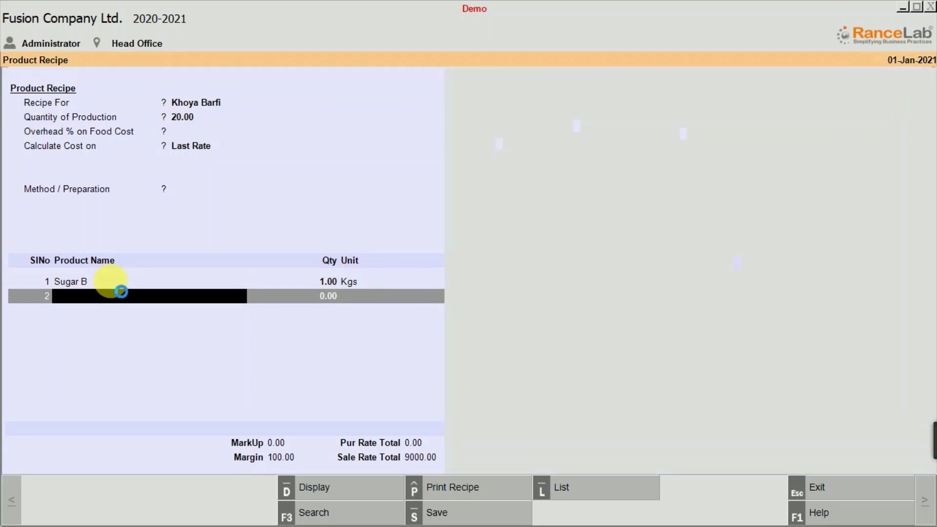
# Add Milk as the recipe's second ingredient with a quantity of 1 Lts, filtering the product list by "milk".
pyautogui.write('milk')
pyautogui.press('Down')
pyautogui.press('Down')
pyautogui.press('Down')
pyautogui.press('Down')
pyautogui.press('Down')
pyautogui.press('Down')
pyautogui.press('Down')
pyautogui.press('Down')
pyautogui.press('Down')
pyautogui.press('Down')
pyautogui.press('Down')
pyautogui.press('Down')
pyautogui.press('Down')
pyautogui.press('Down')
pyautogui.press('Down')
pyautogui.press('Down')
pyautogui.press('Down')
pyautogui.press('Down')
pyautogui.press('Down')
pyautogui.press('Down')
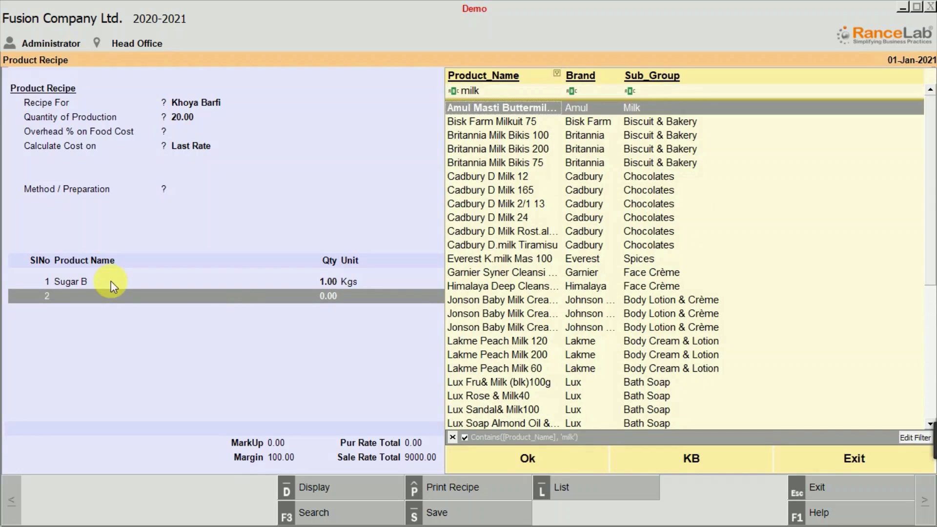
pyautogui.press('Up')
pyautogui.press('Up')
pyautogui.press('Up')
pyautogui.press('Up')
pyautogui.press('Up')
pyautogui.press('Up')
pyautogui.press('Up')
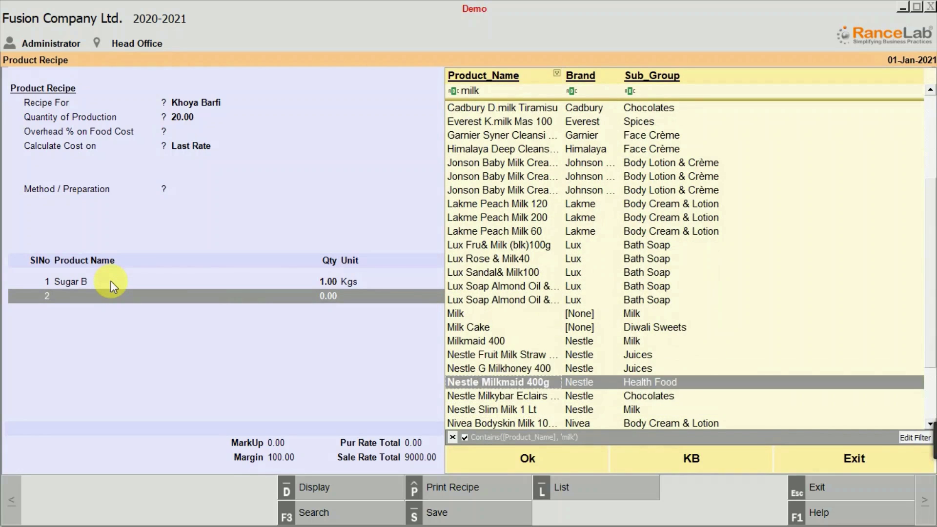
pyautogui.press('Return')
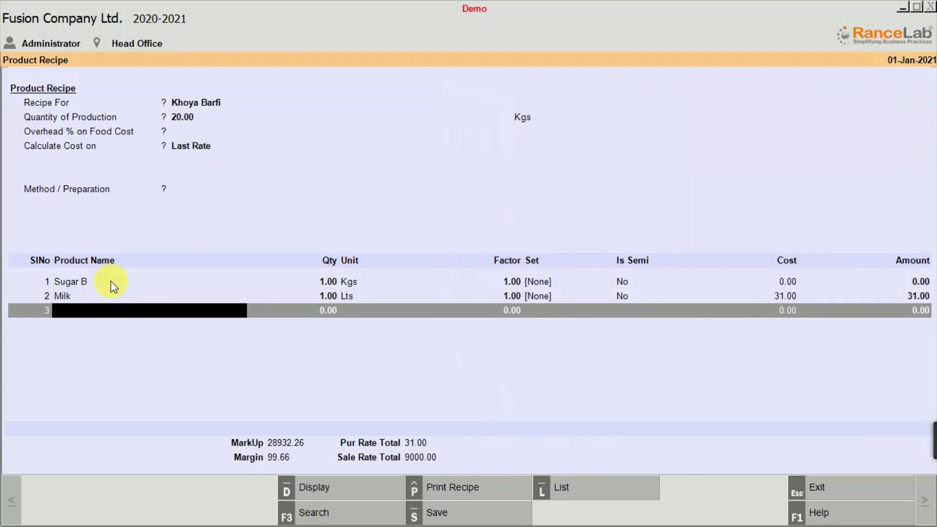
# Add Pista B as the third ingredient with a quantity of 1 Kgs, filtering the product list by "pista".
pyautogui.write('p')
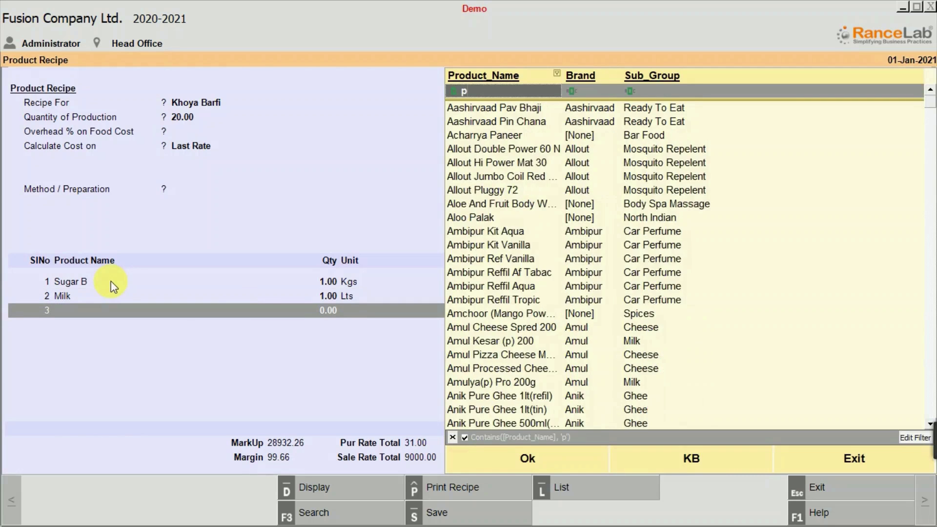
pyautogui.write('ista')
pyautogui.press('Down')
pyautogui.press('Down')
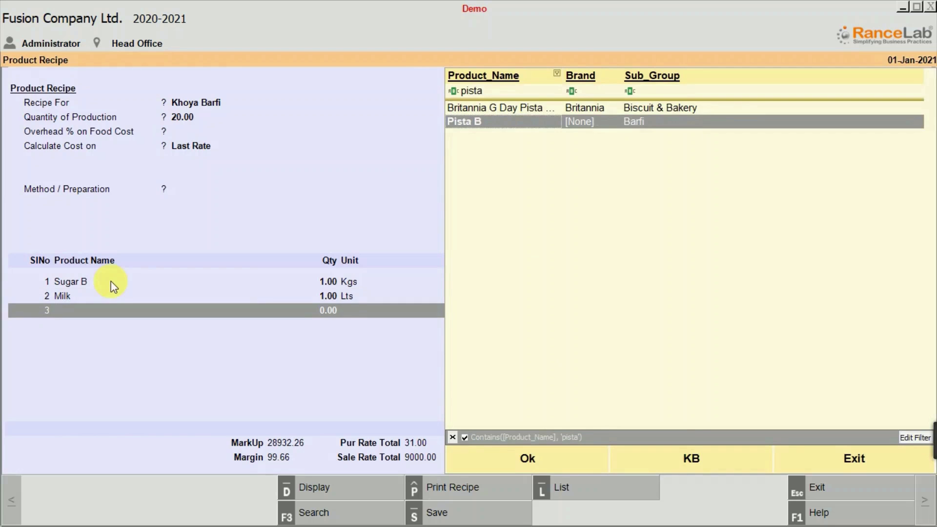
pyautogui.press('Return')
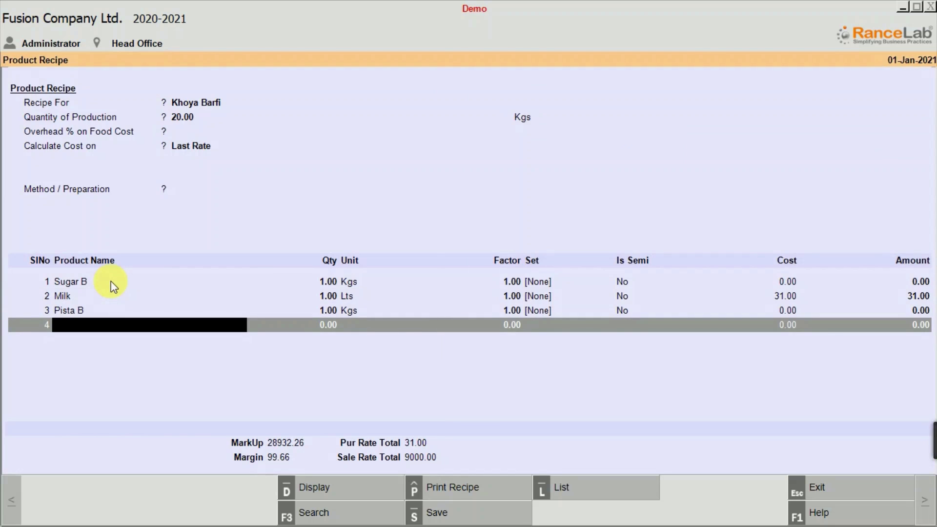
# Add Khoya B as the fourth ingredient with a quantity of 1 Kgs, filtering the product list by "kho".
pyautogui.press('Return')
pyautogui.write('kho')
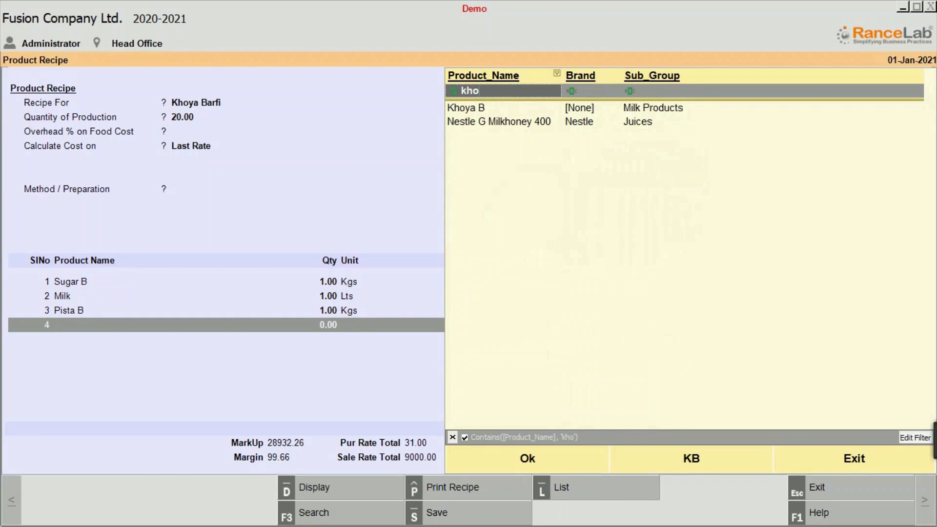
pyautogui.press('Down')
pyautogui.press('Return')
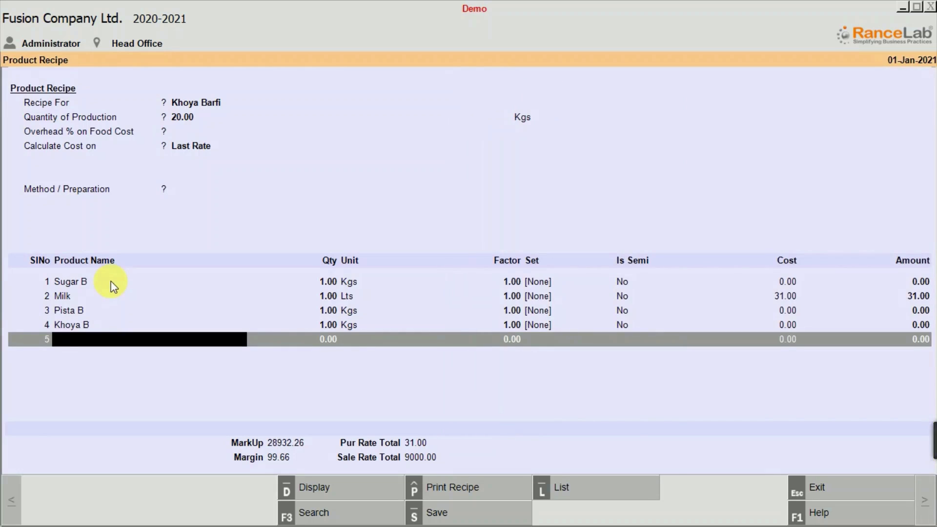
# Set the ingredient quantities of Sugar B to 5 Kgs and Milk to 10 Lts.
pyautogui.click(110, 282)
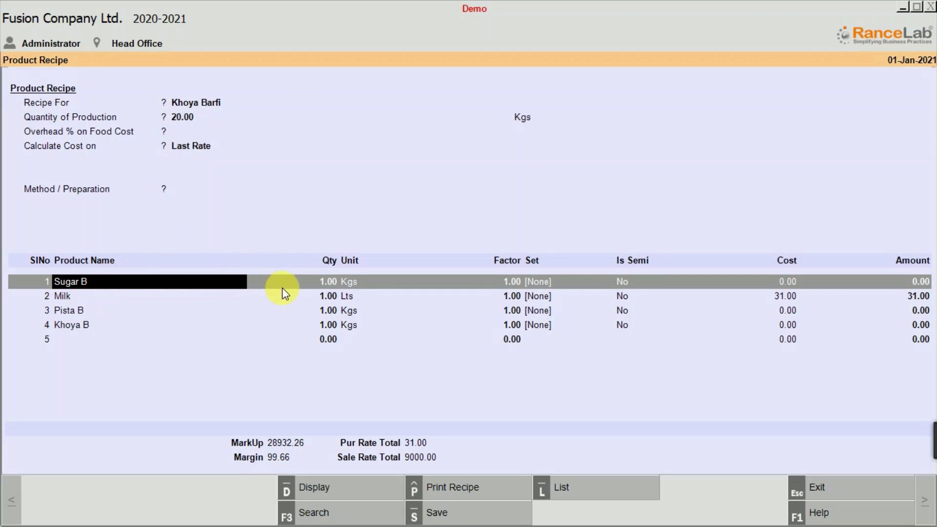
pyautogui.click(327, 280)
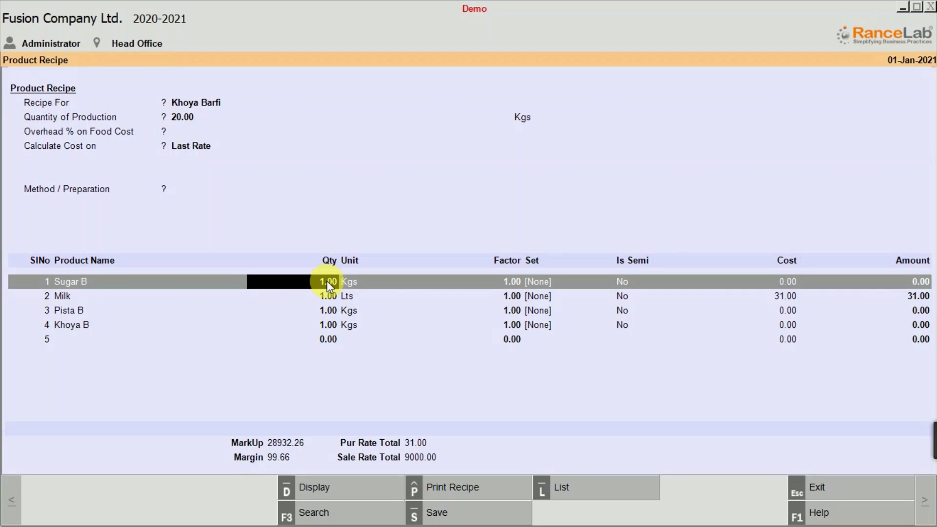
pyautogui.write('5')
pyautogui.press('Down')
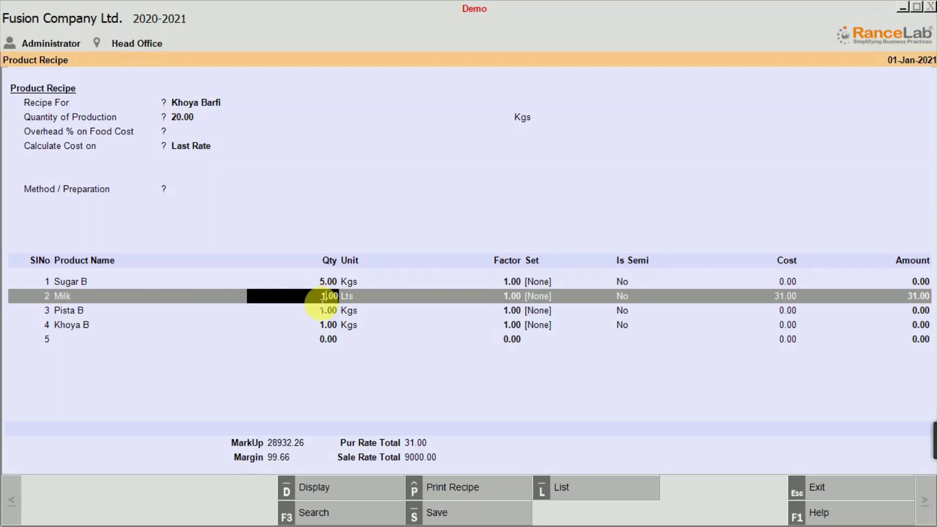
pyautogui.write('10')
pyautogui.press('Return')
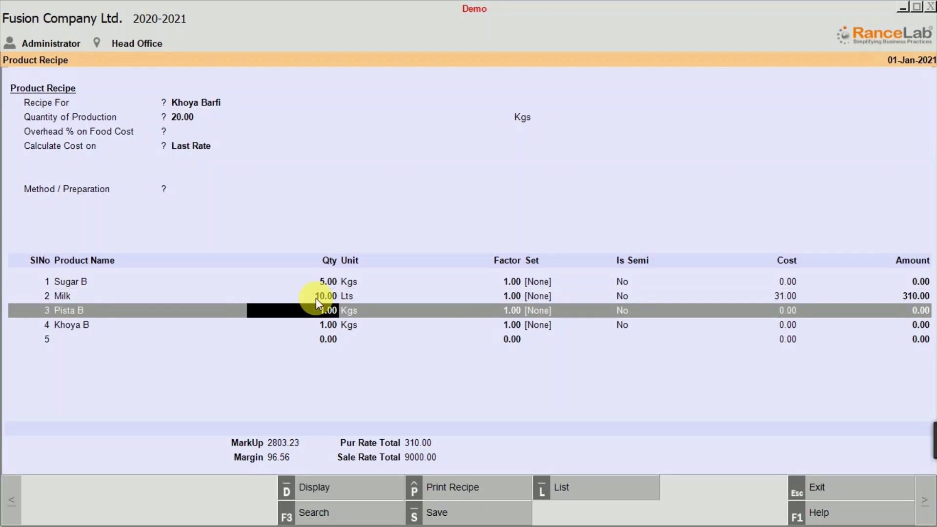
pyautogui.click(315, 298)
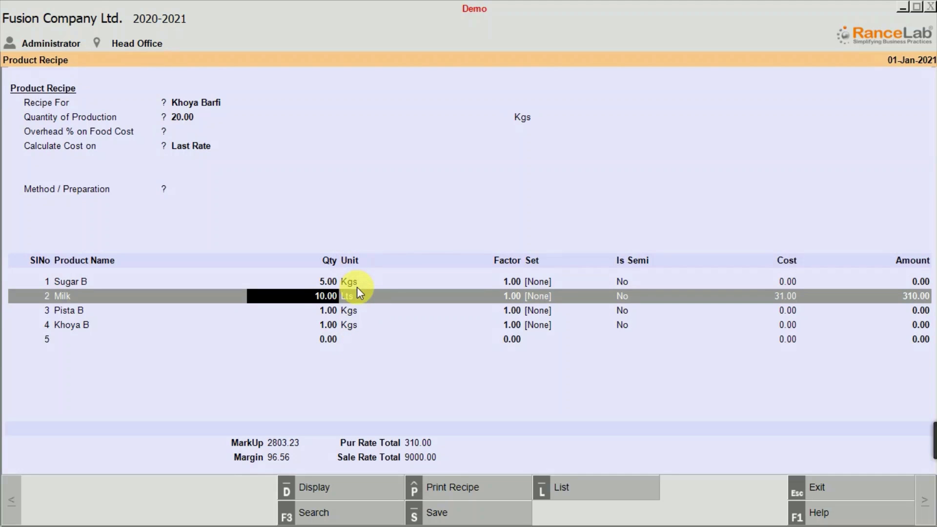
# Set the ingredient quantities of Pista B to 5 Kgs and Khoya B to 10 Kgs.
pyautogui.click(315, 323)
pyautogui.click(316, 311)
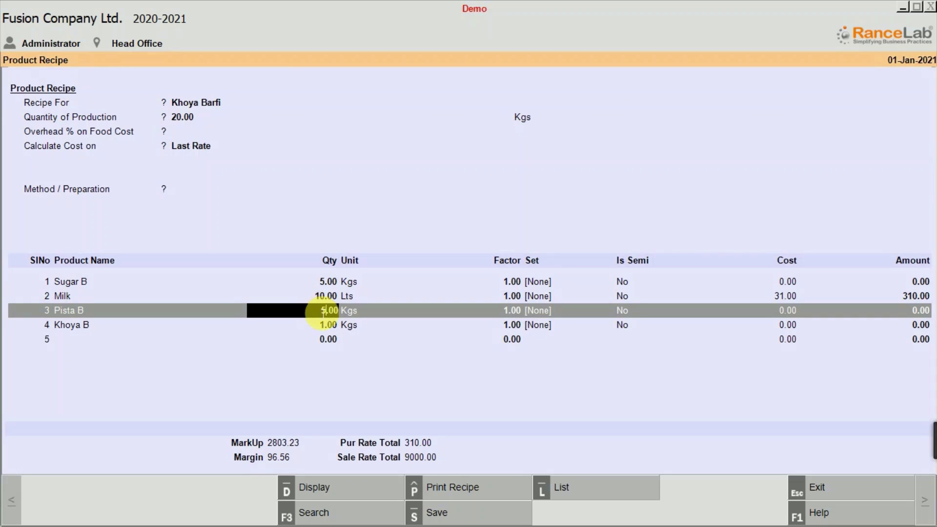
pyautogui.press('Down')
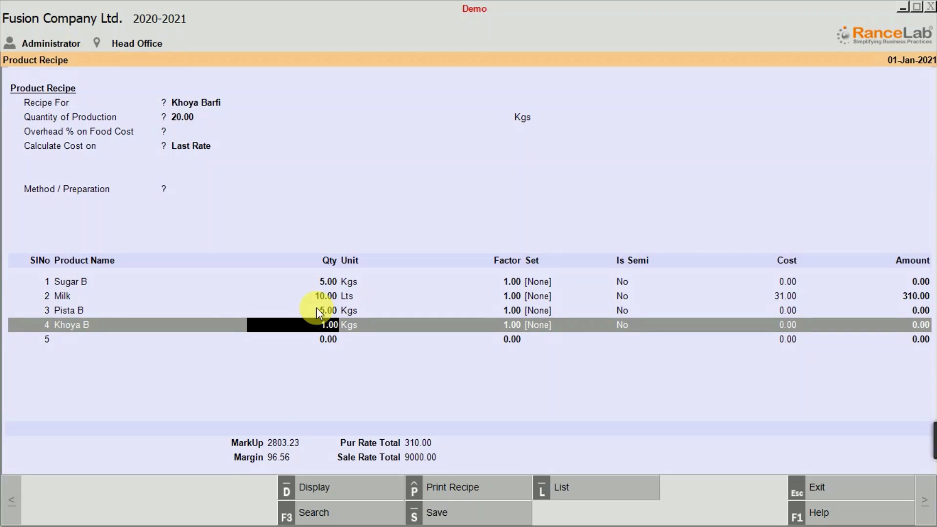
pyautogui.write('0')
# Save the Khoya Barfi recipe, confirming the entry, and return to the Main Menu.
pyautogui.click(473, 521)
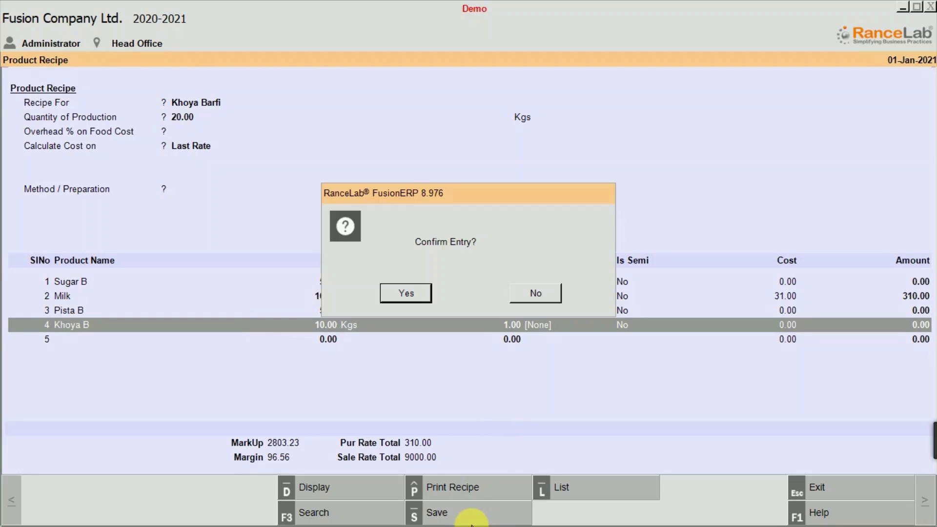
pyautogui.press('Return')
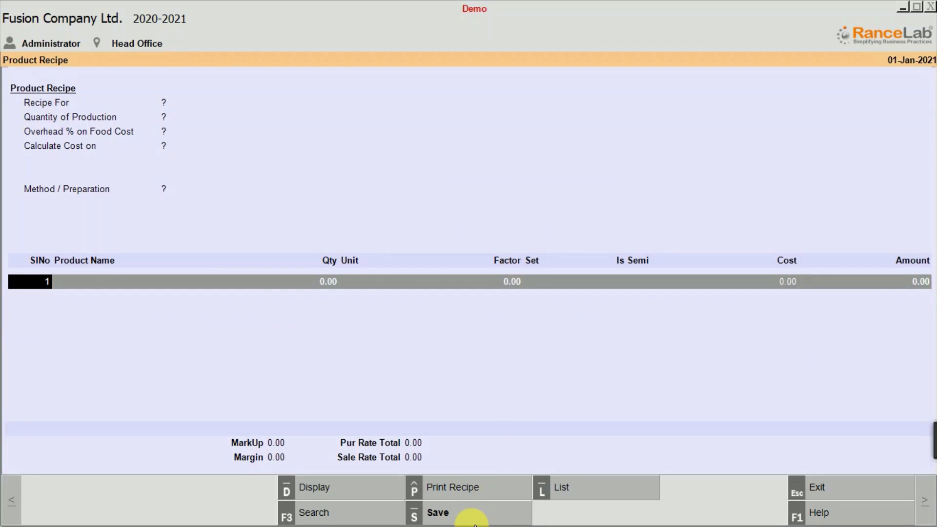
pyautogui.press('Escape')
pyautogui.press('Escape')
pyautogui.press('Escape')
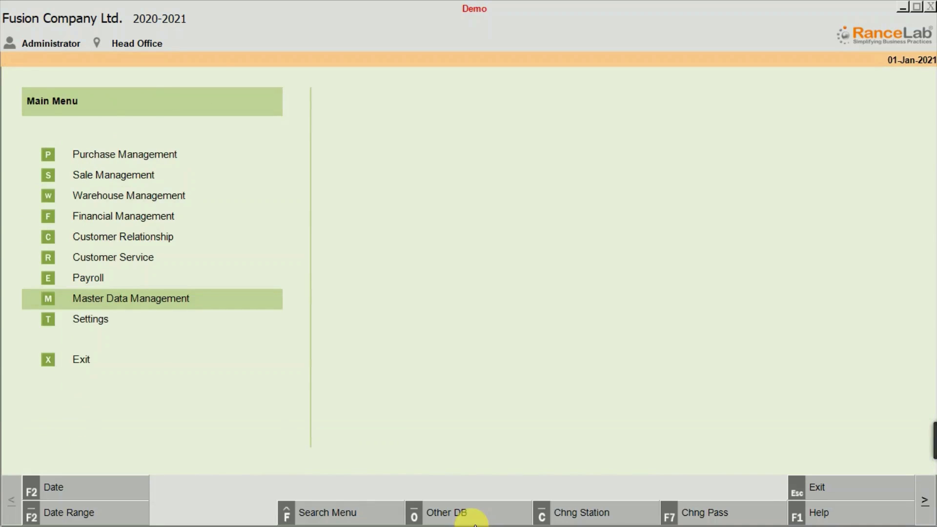
# Open the Stock Ledger report in the Reports section of Warehouse Management.
pyautogui.press('w')
pyautogui.press('Down')
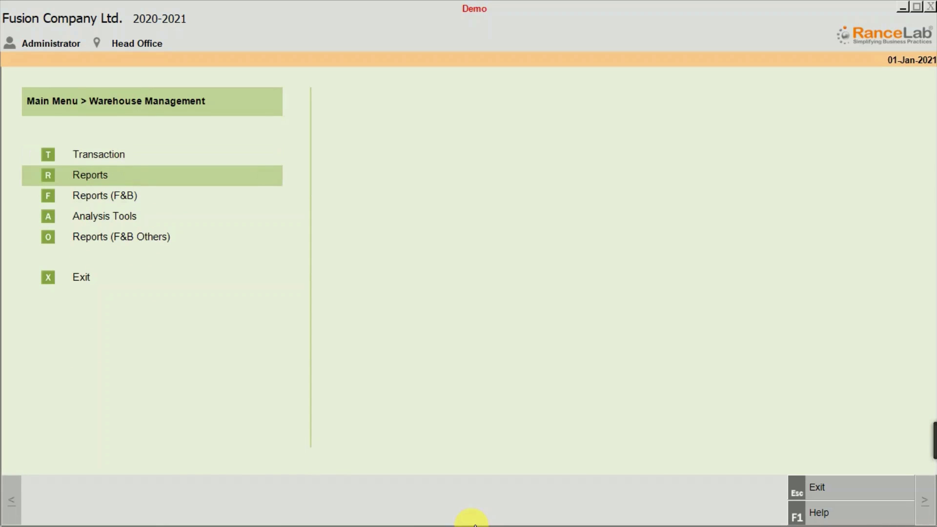
pyautogui.press('Return')
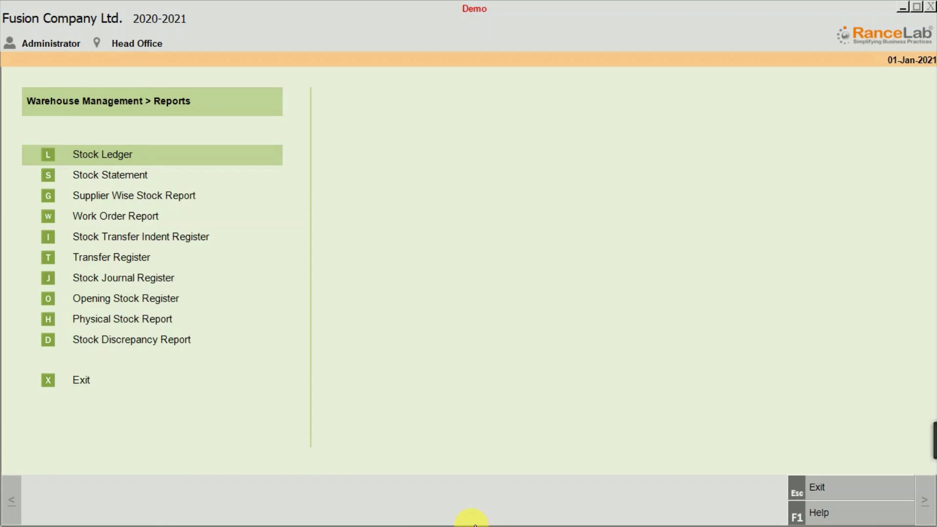
pyautogui.press('Return')
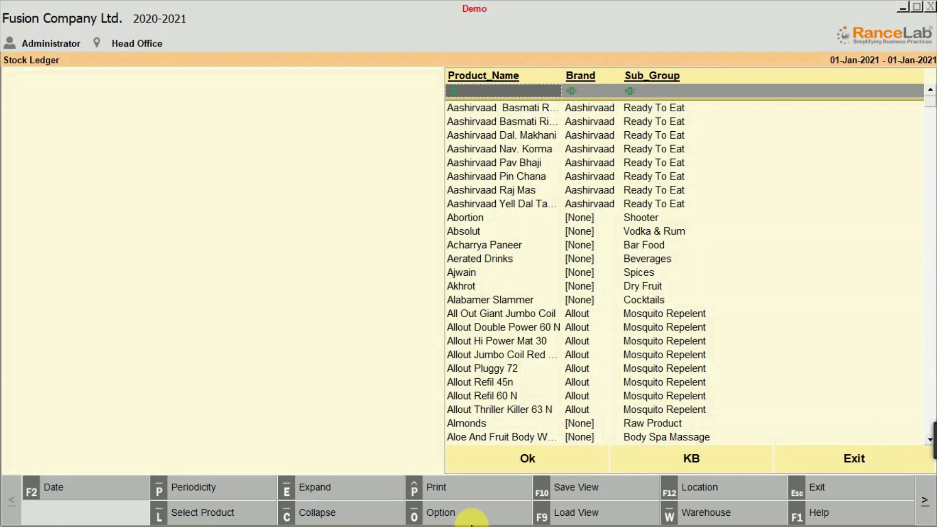
# Display the stock ledger of Khoya B, filtering the product list by "kho".
pyautogui.write('khi')
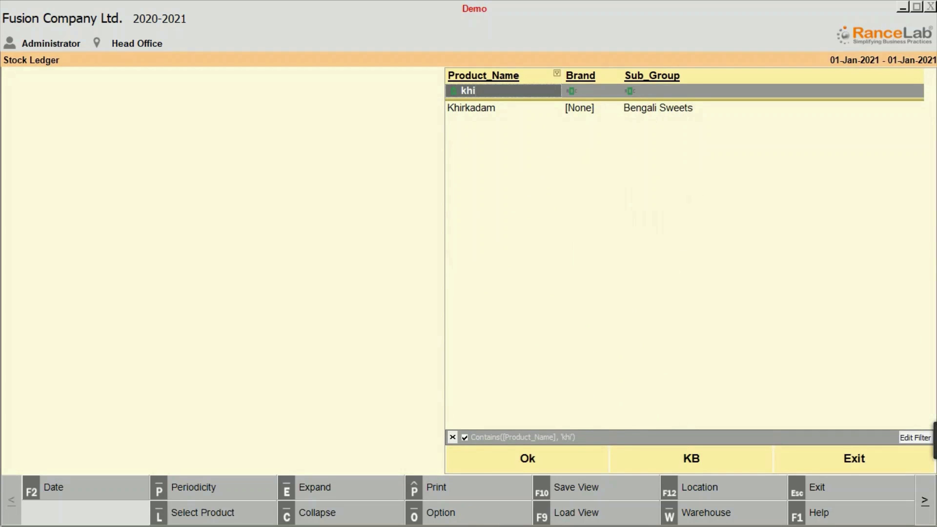
pyautogui.press('BackSpace')
pyautogui.write('o')
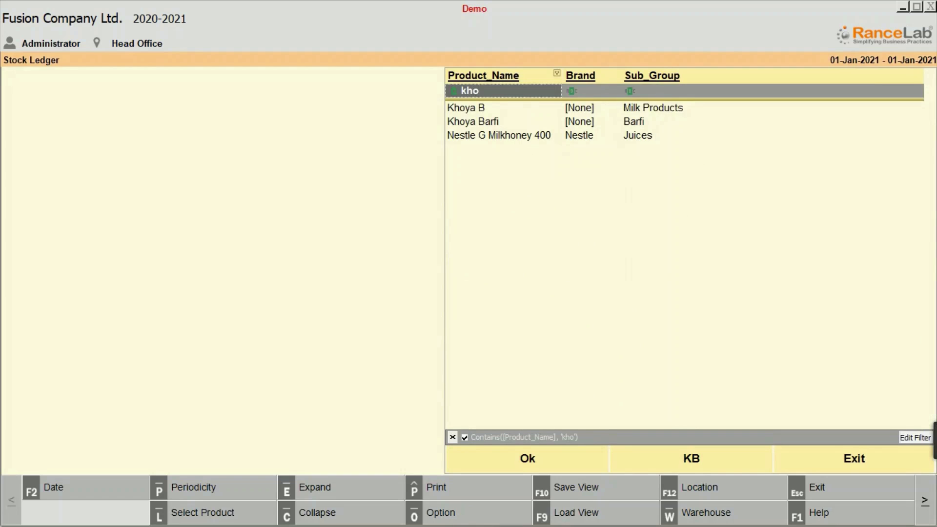
pyautogui.press('Down')
pyautogui.press('Return')
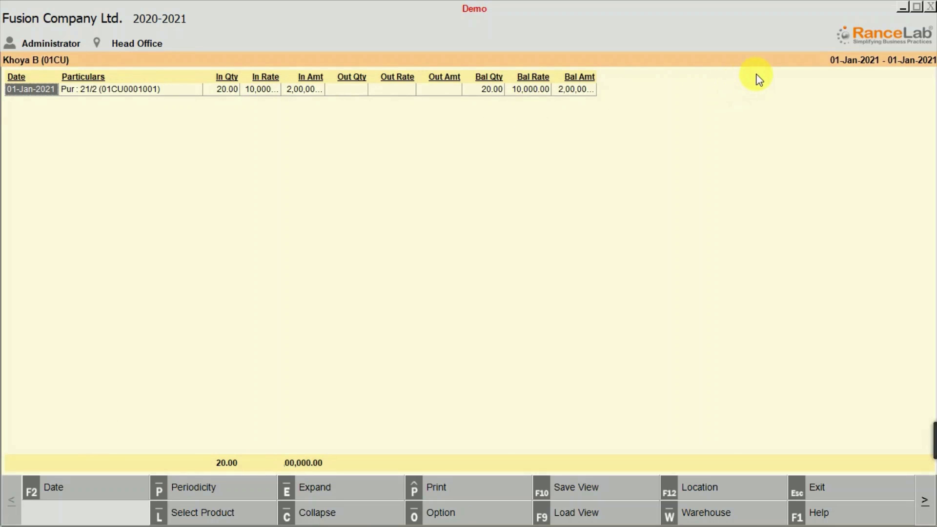
# Leave the stock ledger and open Auto Stock Journal among the Warehouse Management transactions.
pyautogui.press('Escape')
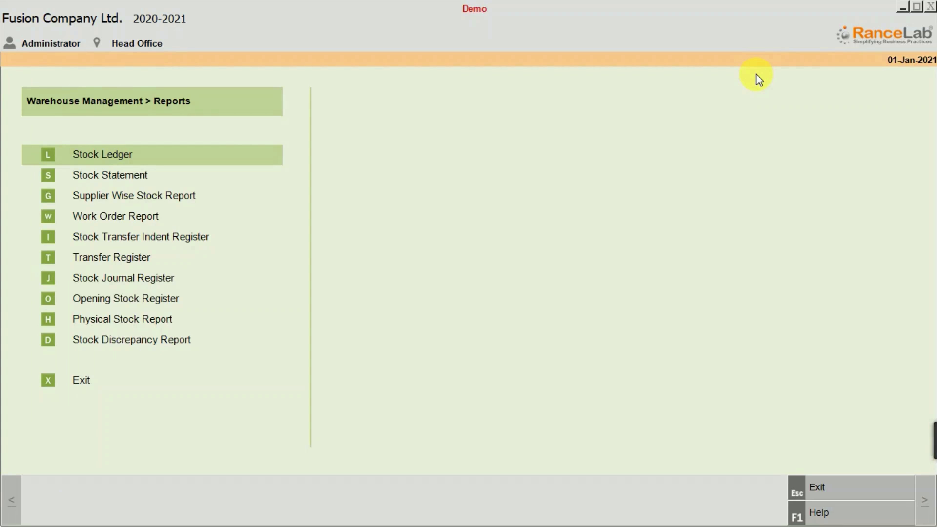
pyautogui.press('Escape')
pyautogui.press('Up')
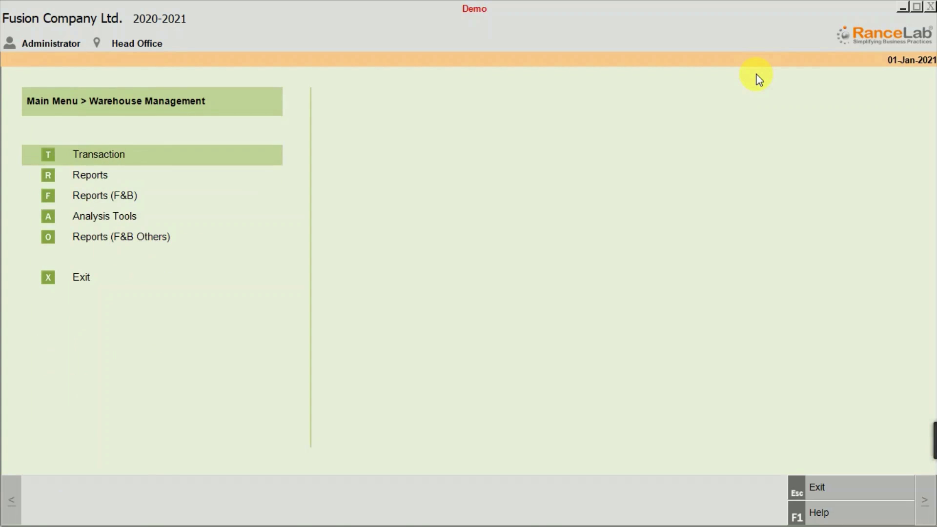
pyautogui.press('Escape')
pyautogui.press('Return')
pyautogui.press('Return')
pyautogui.press('Down')
pyautogui.press('Down')
pyautogui.press('Down')
pyautogui.press('Down')
pyautogui.press('Down')
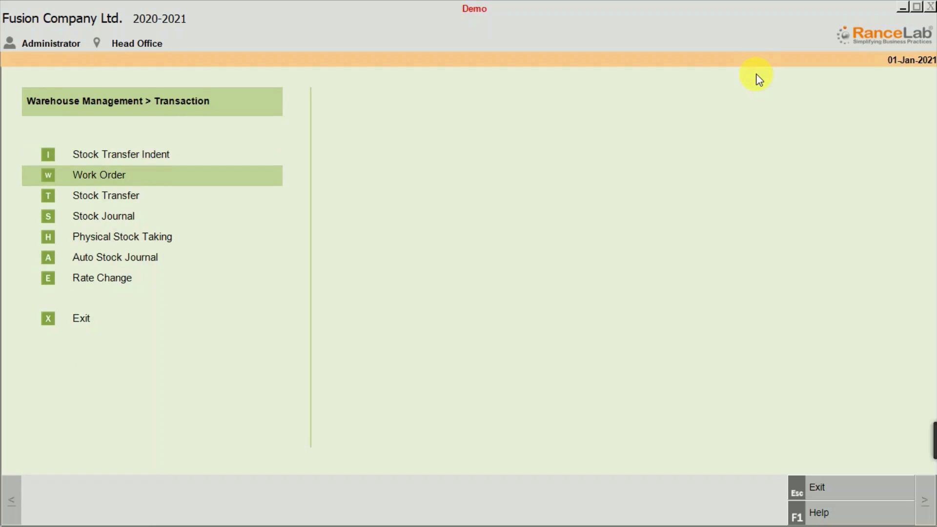
pyautogui.press('Return')
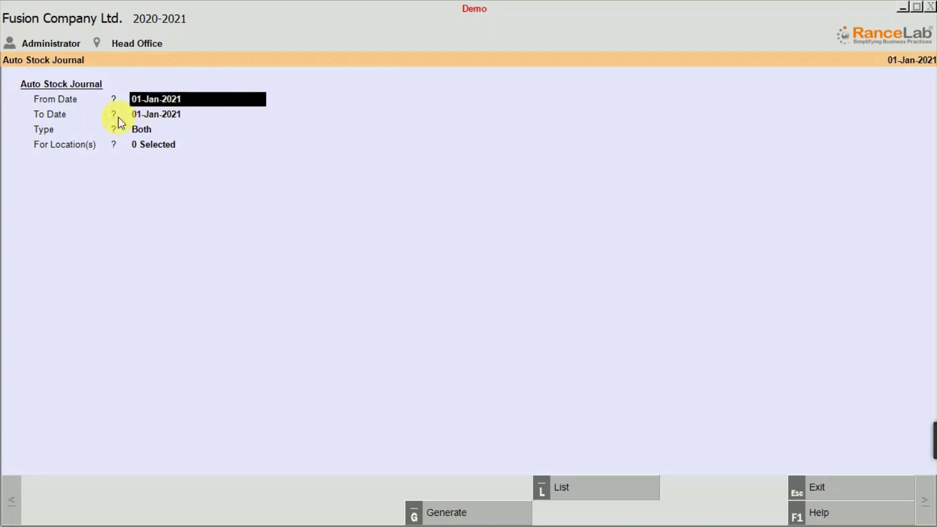
# Generate the stock journal entry for the Head Office location with Both as the type.
pyautogui.click(142, 132)
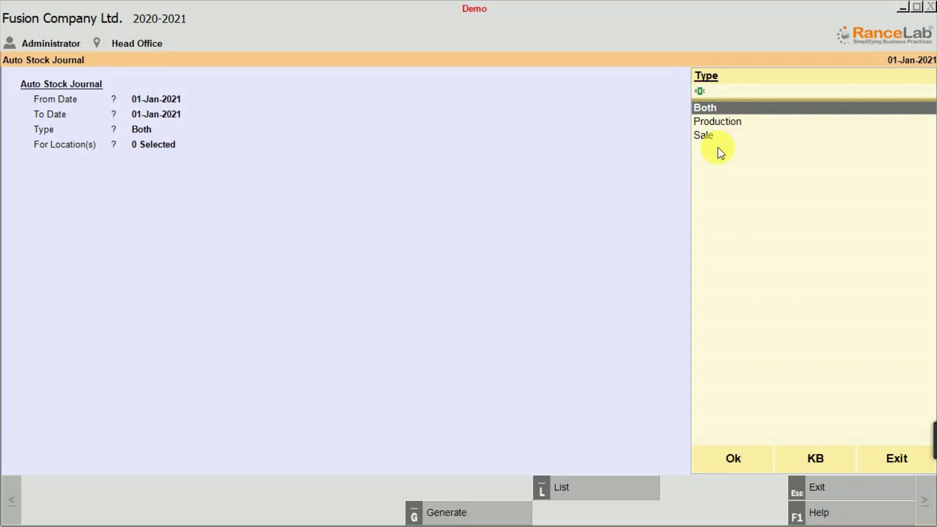
pyautogui.click(716, 460)
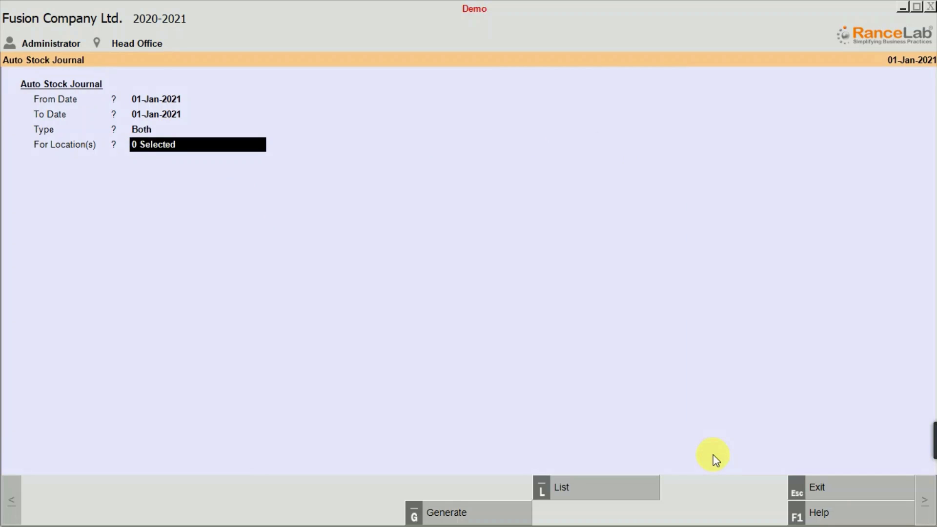
pyautogui.press('Return')
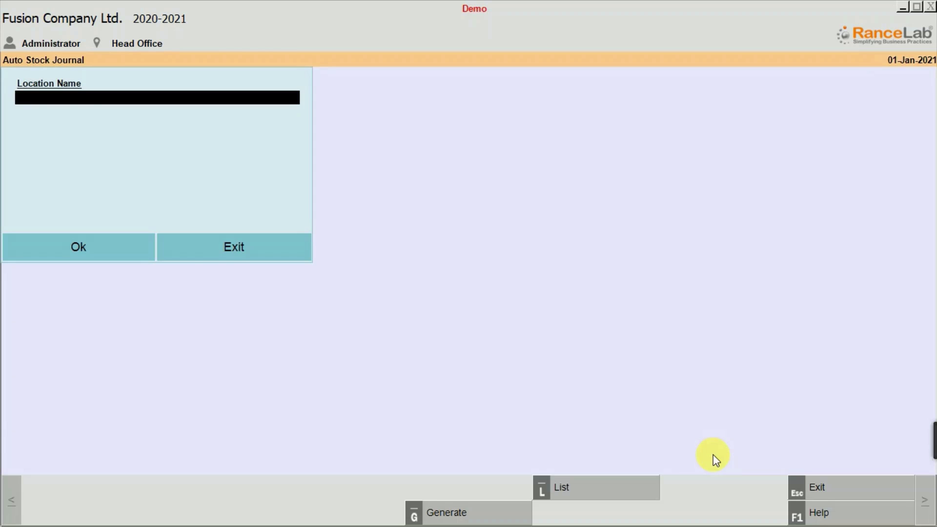
pyautogui.press('Return')
pyautogui.press('Down')
pyautogui.press('Return')
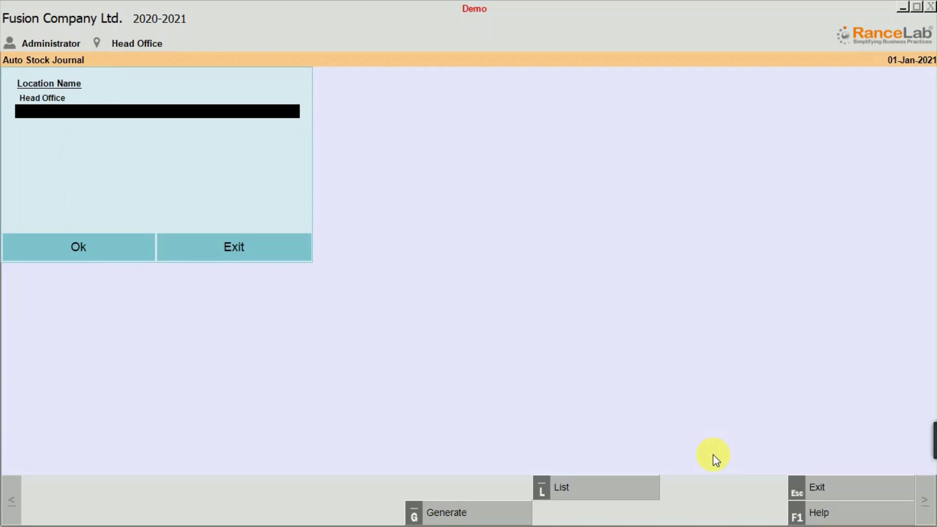
pyautogui.press('Return')
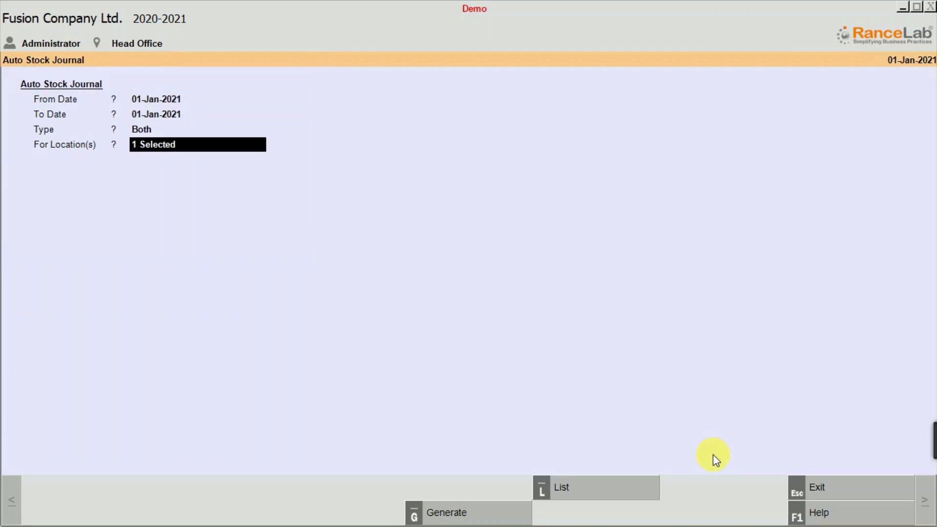
pyautogui.click(469, 517)
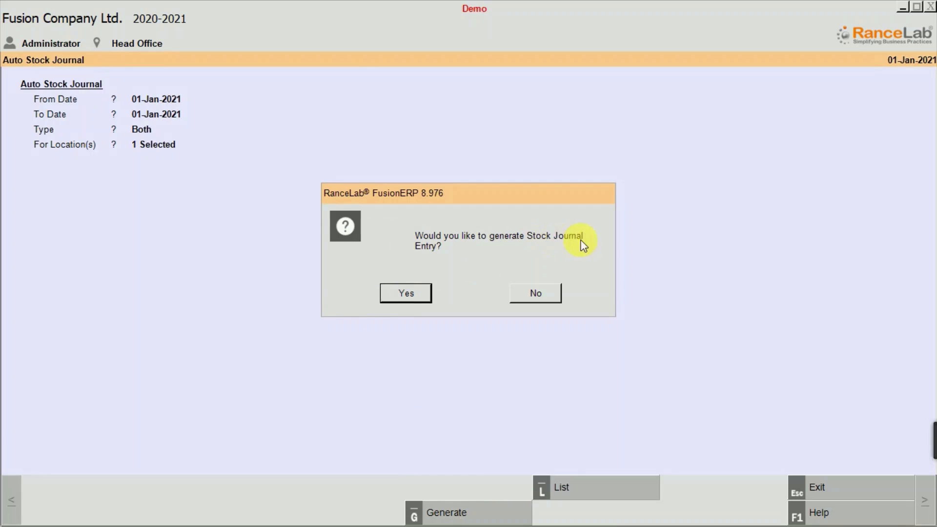
pyautogui.click(391, 294)
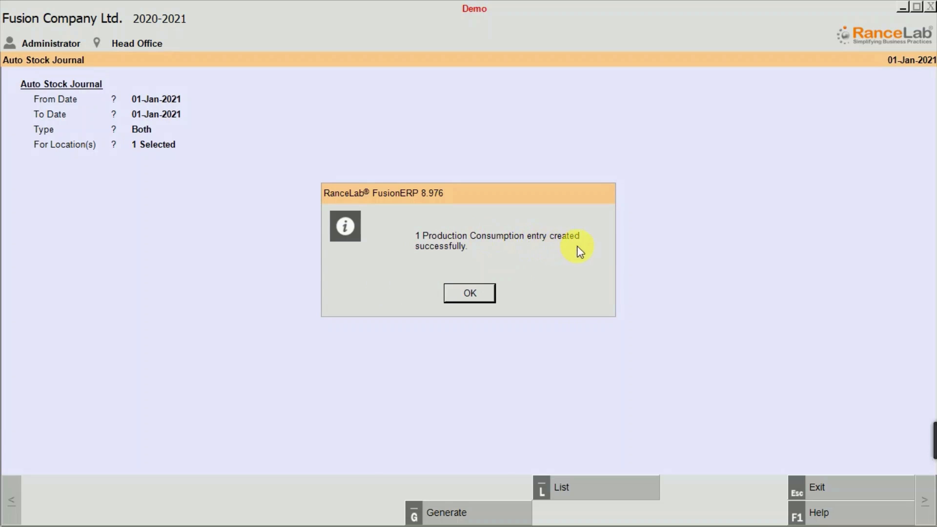
# Leave Auto Stock Journal and open a new Sale Invoice (Scan POS) among the Sale Management transactions.
pyautogui.click(465, 292)
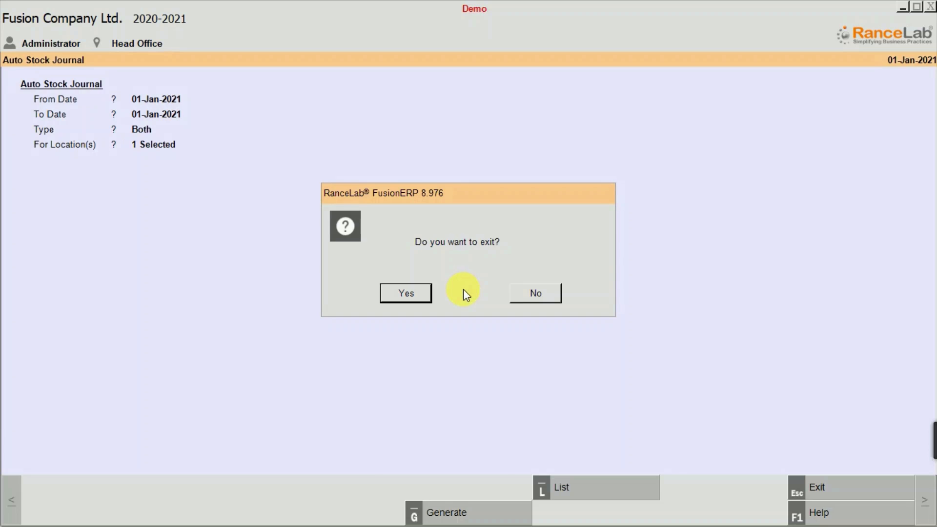
pyautogui.click(415, 294)
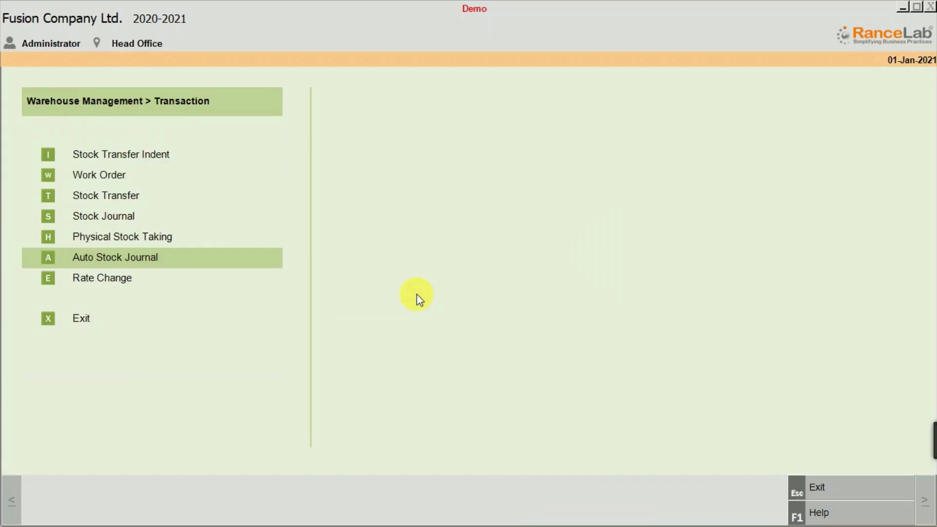
pyautogui.press('Escape')
pyautogui.press('Escape')
pyautogui.press('s')
pyautogui.press('t')
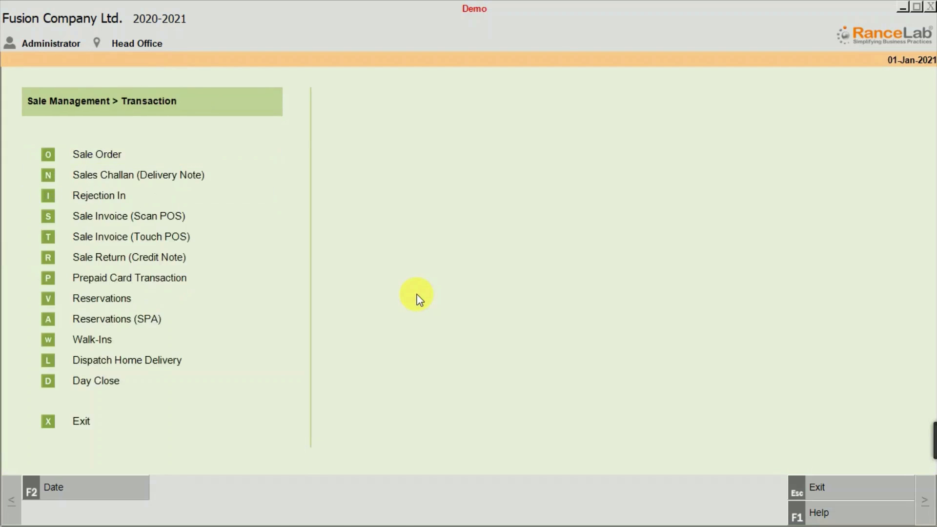
pyautogui.press('s')
pyautogui.press('Return')
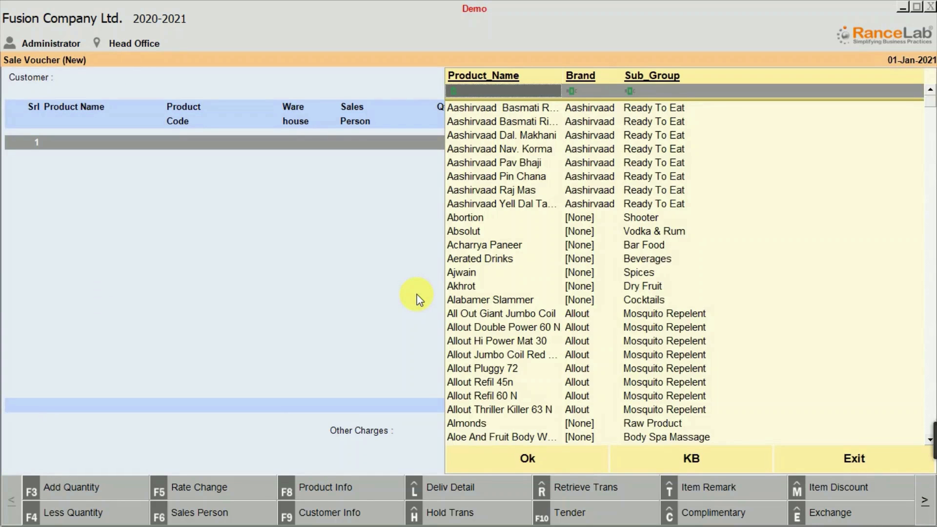
# Add 1 Kgs of Khoya Barfi to the sale voucher, filtering the product list by "khoya".
pyautogui.write('khoya')
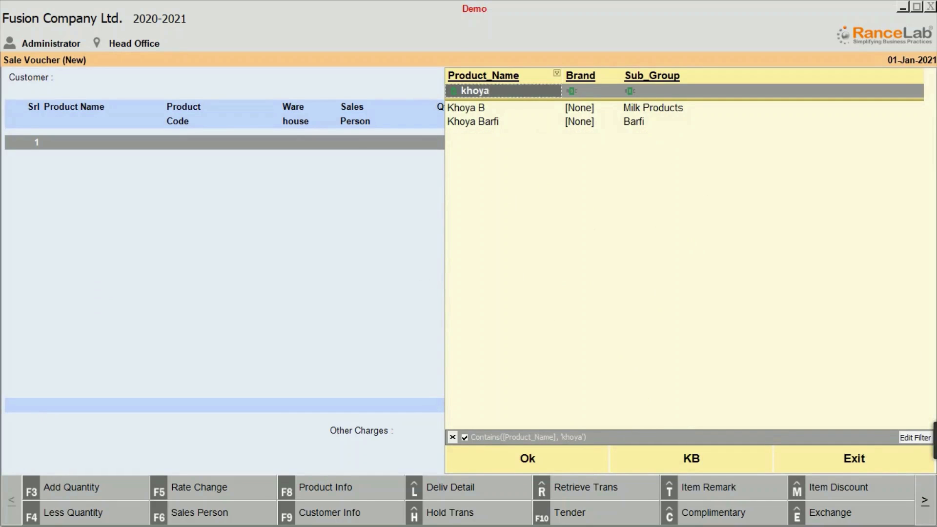
pyautogui.press('Down')
pyautogui.press('Down')
pyautogui.press('Return')
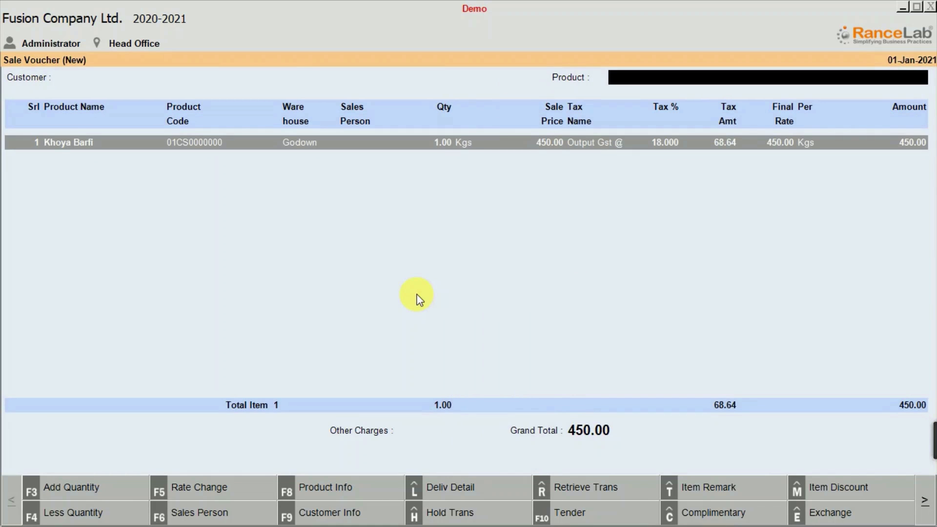
# Tender the Khoya Barfi sale with the user defined fields left blank and confirm the entry.
pyautogui.press('F10')
pyautogui.press('Return')
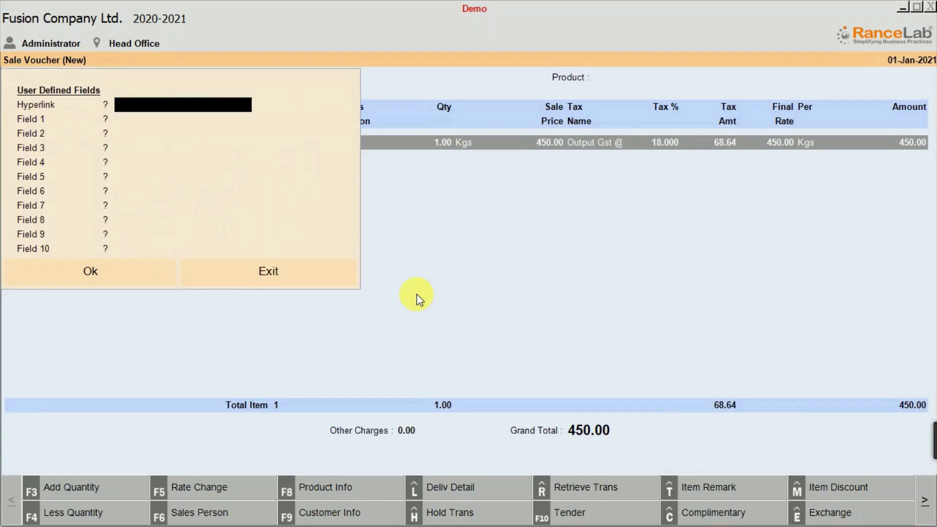
pyautogui.press('Return')
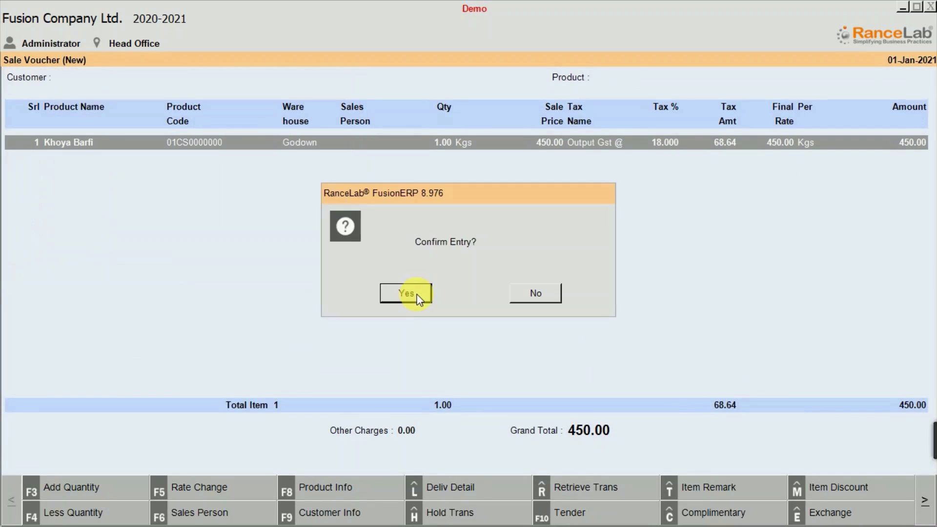
pyautogui.press('Return')
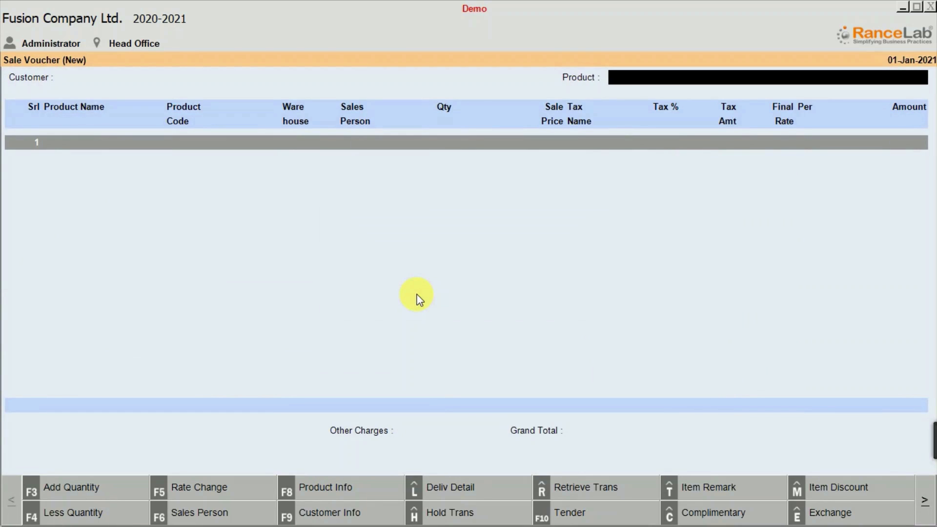
# Leave the sale voucher and open the Stock Ledger report in the Reports section of Warehouse Management.
pyautogui.press('Escape')
pyautogui.press('Escape')
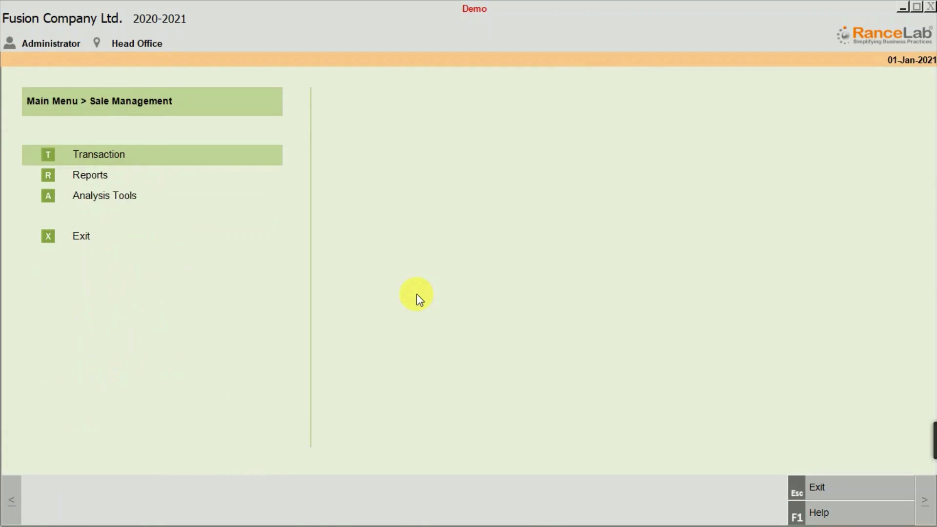
pyautogui.press('Escape')
pyautogui.press('Down')
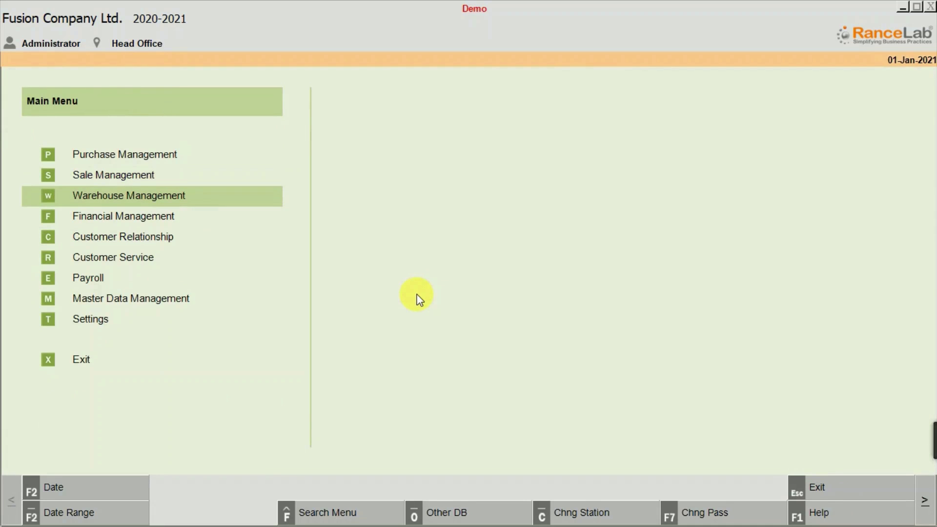
pyautogui.press('Return')
pyautogui.press('Down')
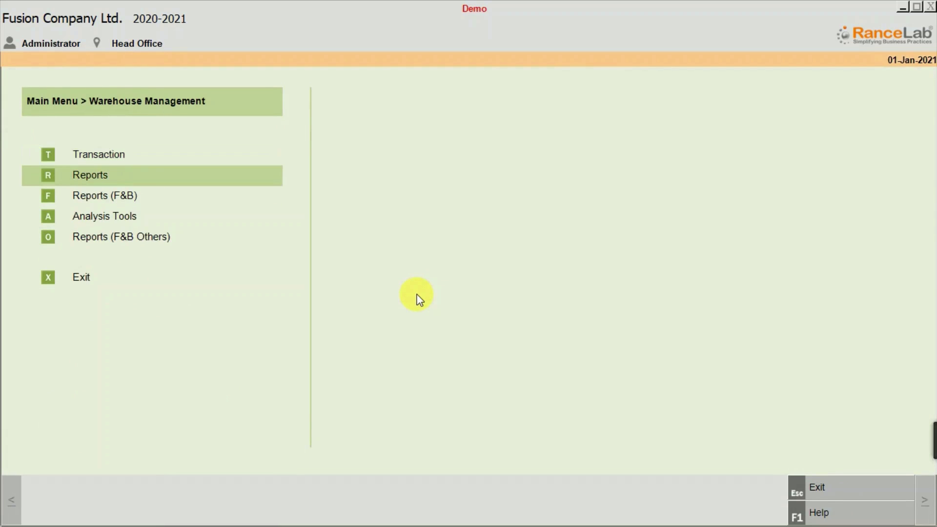
pyautogui.press('Return')
pyautogui.press('Return')
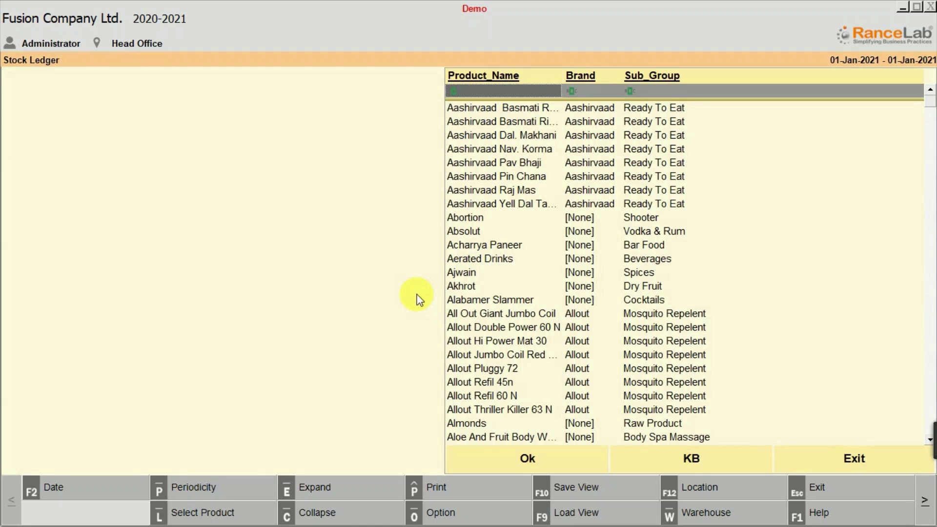
# Display the stock ledger of Milk, filtering the product list by "milk", and close it after checking the consumption.
pyautogui.write('milk')
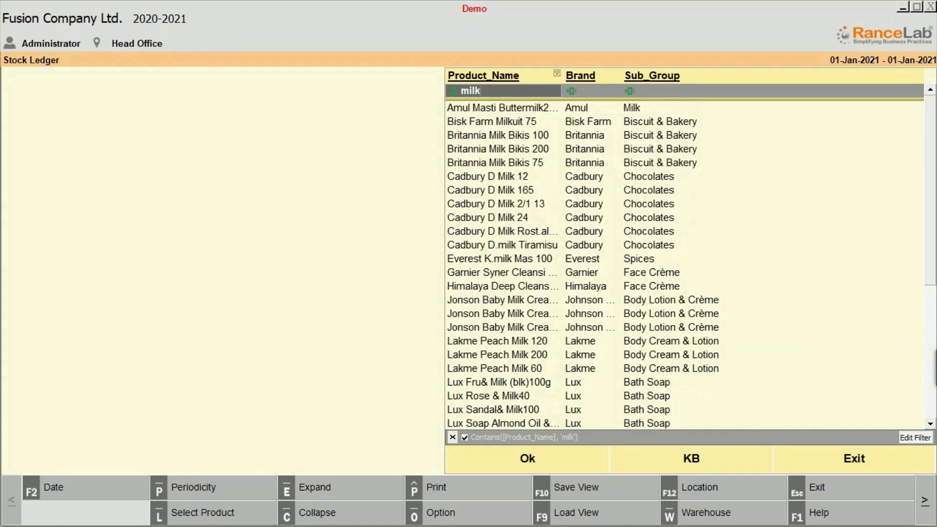
pyautogui.press('Down')
pyautogui.press('Down')
pyautogui.press('Down')
pyautogui.press('Down')
pyautogui.press('Down')
pyautogui.press('Down')
pyautogui.press('Down')
pyautogui.press('Down')
pyautogui.press('Down')
pyautogui.press('Down')
pyautogui.press('Down')
pyautogui.press('Down')
pyautogui.press('Down')
pyautogui.press('Down')
pyautogui.press('Down')
pyautogui.press('Down')
pyautogui.press('Down')
pyautogui.press('Down')
pyautogui.press('Down')
pyautogui.press('Down')
pyautogui.press('Down')
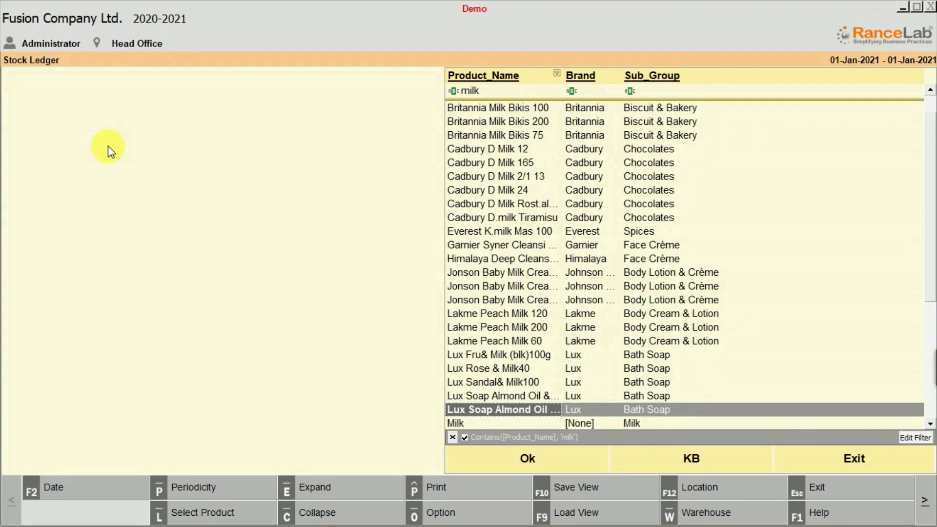
pyautogui.press('Return')
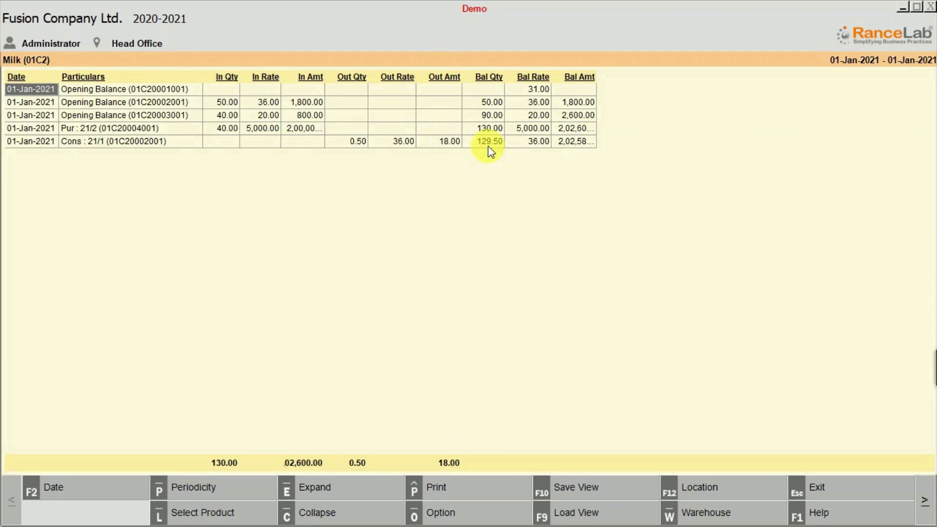
pyautogui.press('Escape')
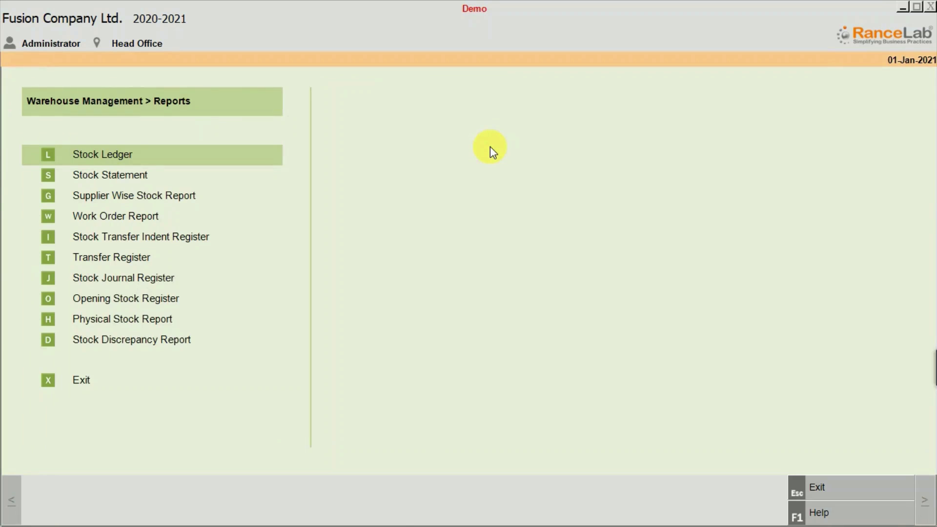
# Display the stock ledger of Pista B, filtering the product list by "pista", and close it after checking the consumption.
pyautogui.press('Return')
pyautogui.write('pi')
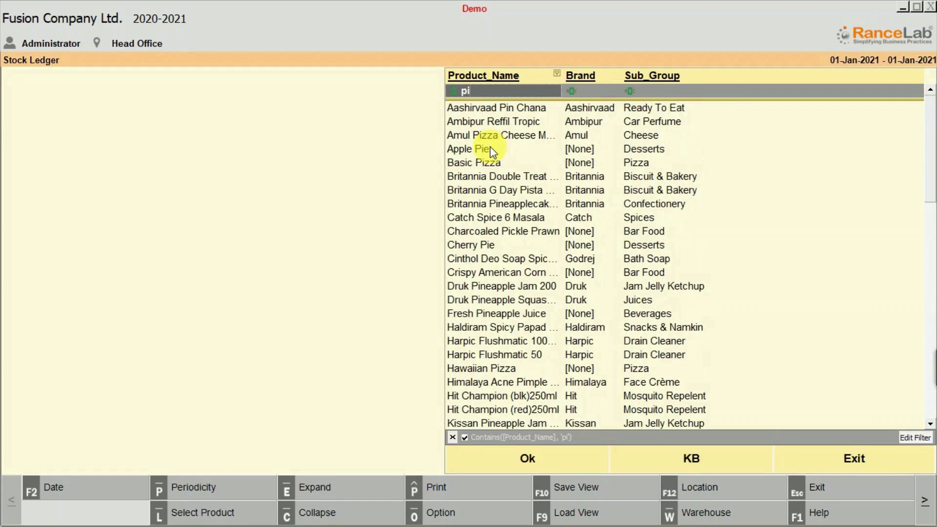
pyautogui.write('sta')
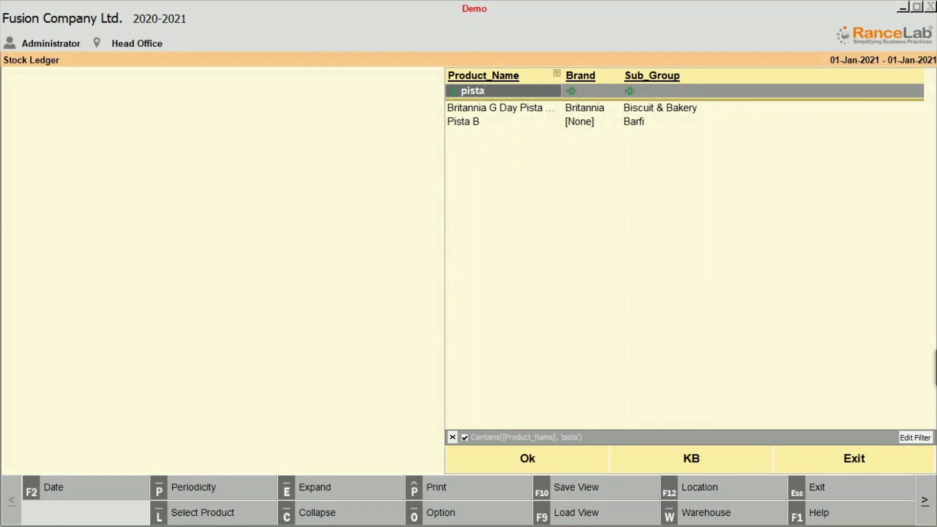
pyautogui.press('Down')
pyautogui.press('Down')
pyautogui.press('Return')
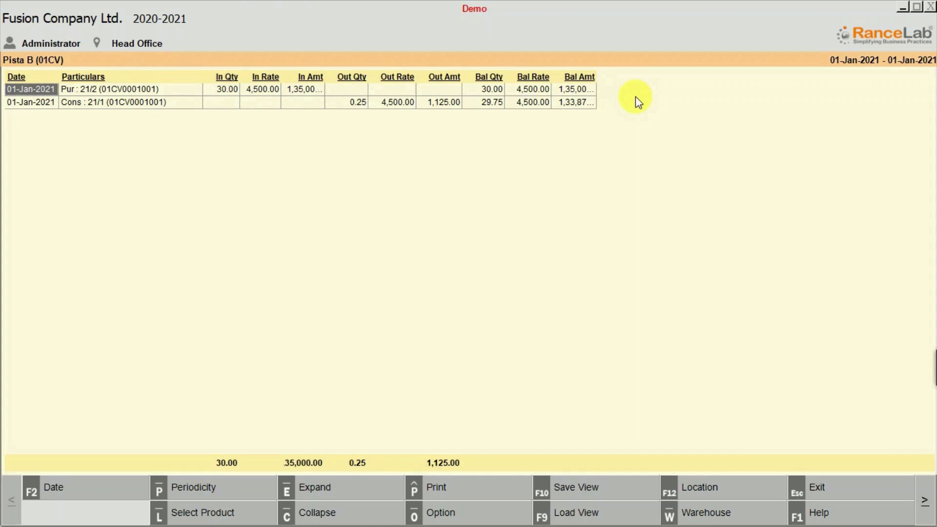
pyautogui.press('Escape')
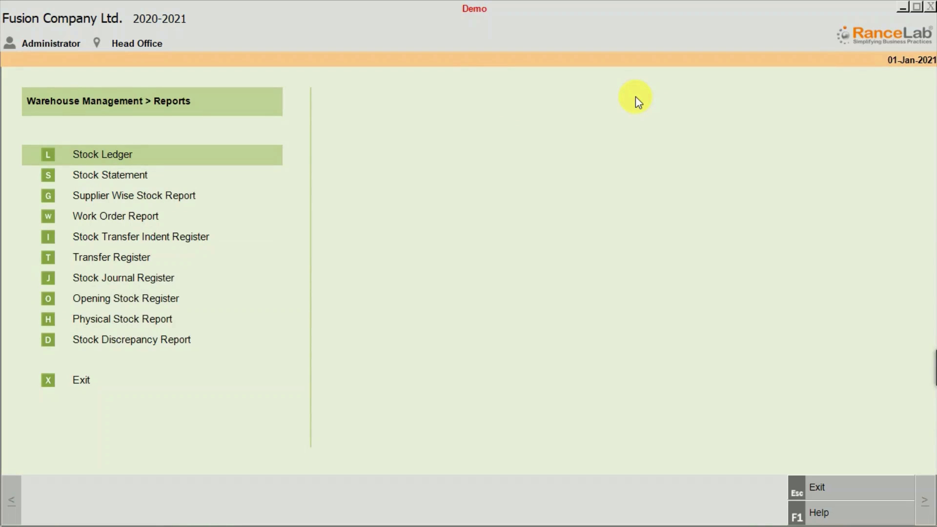